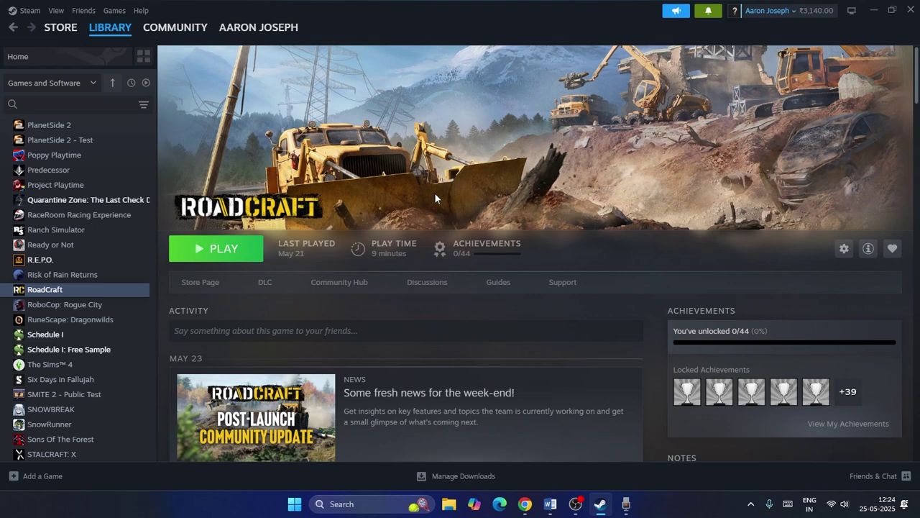
- Switch to the Word troubleshooting document and highlight the Step 1 text about installing Intel extreme tuning utility
{"action": "left_click", "coordinate": [875, 14]}
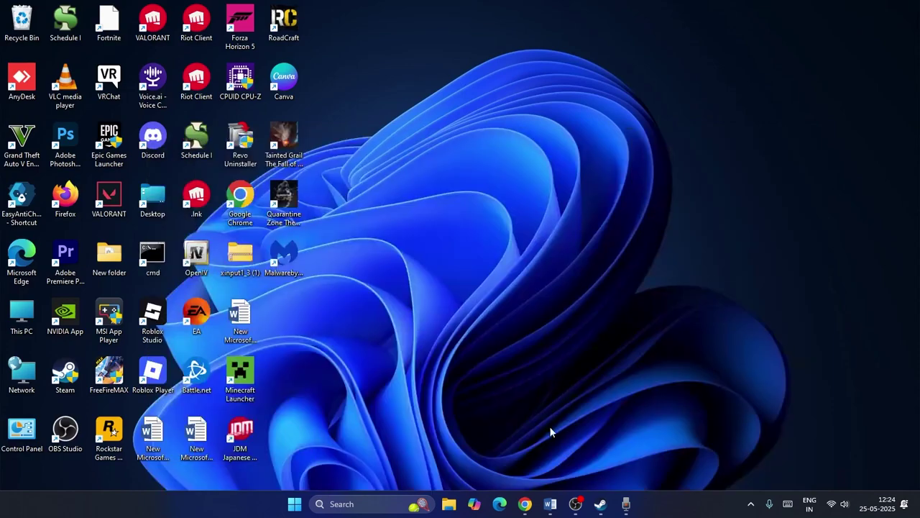
{"action": "left_click", "coordinate": [551, 505]}
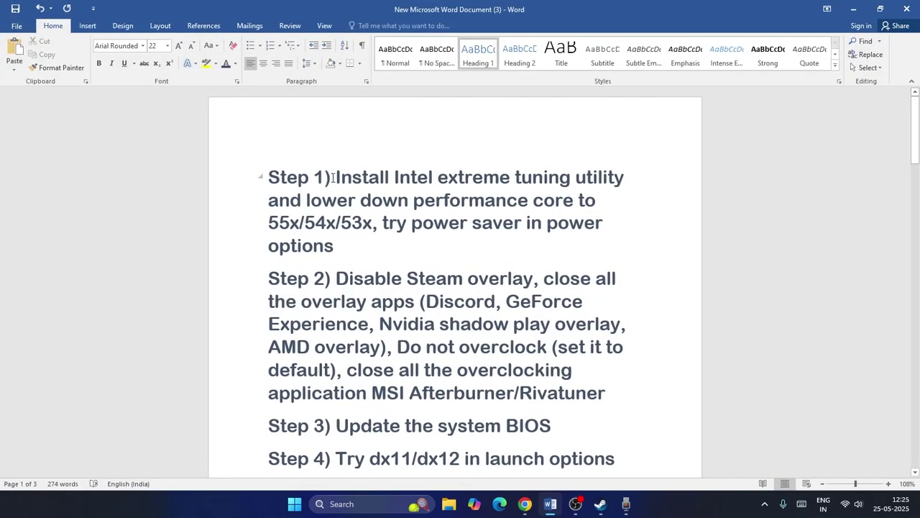
{"action": "left_click_drag", "start_coordinate": [334, 175], "coordinate": [417, 179]}
{"action": "left_click_drag", "start_coordinate": [314, 179], "coordinate": [476, 198]}
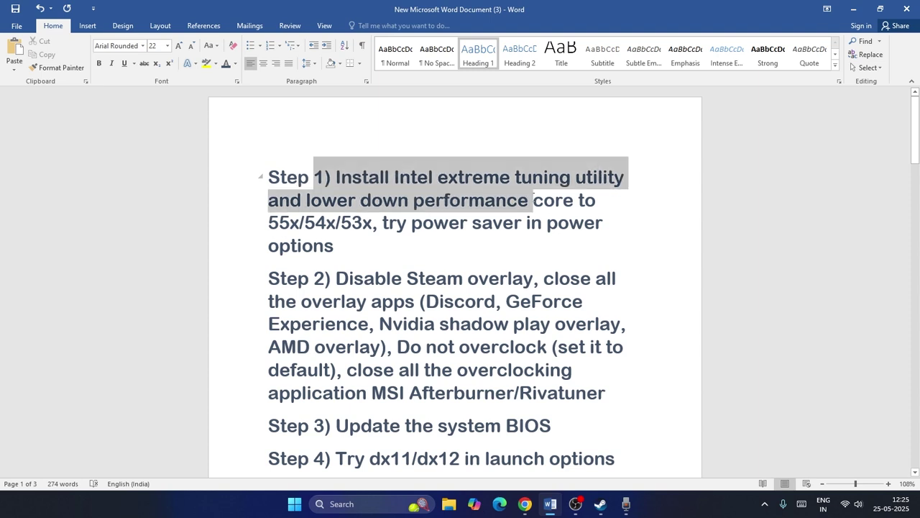
{"action": "left_click_drag", "start_coordinate": [533, 201], "coordinate": [340, 223]}
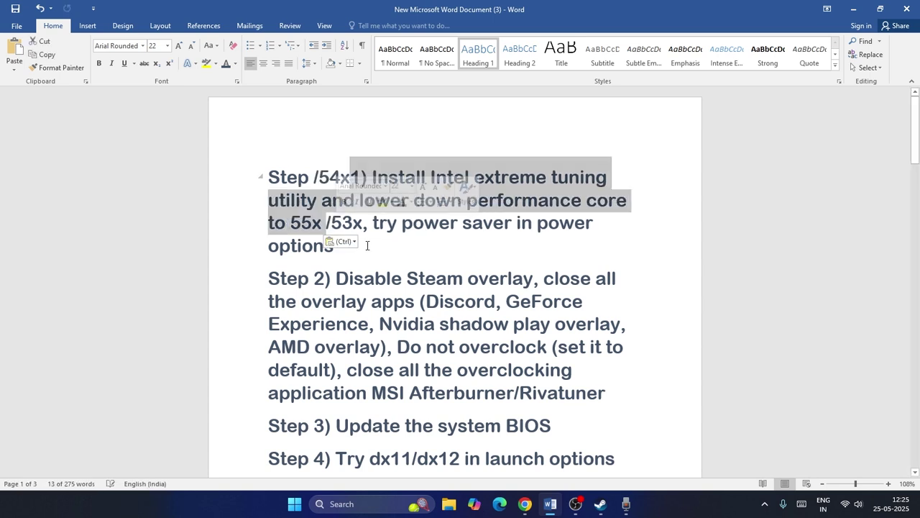
{"action": "left_click", "coordinate": [367, 246]}
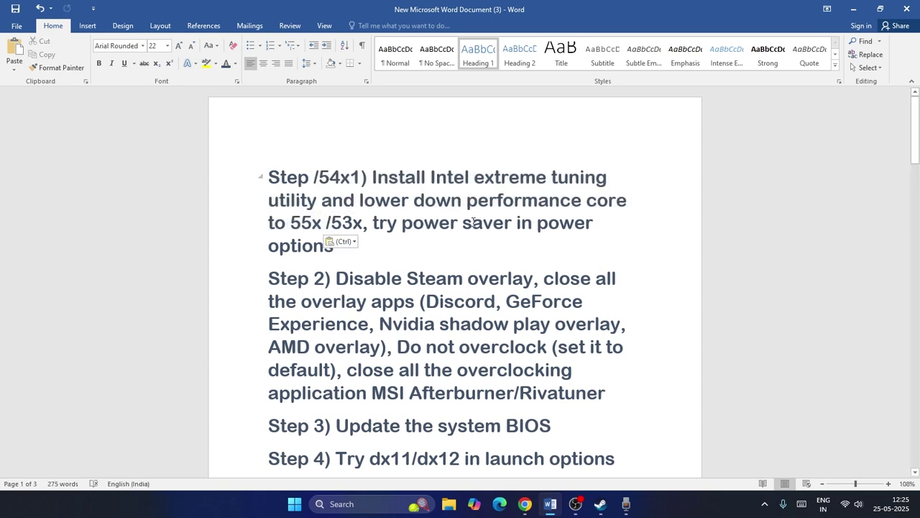
{"action": "key", "text": "ctrl+z"}
{"action": "left_click", "coordinate": [362, 248]}
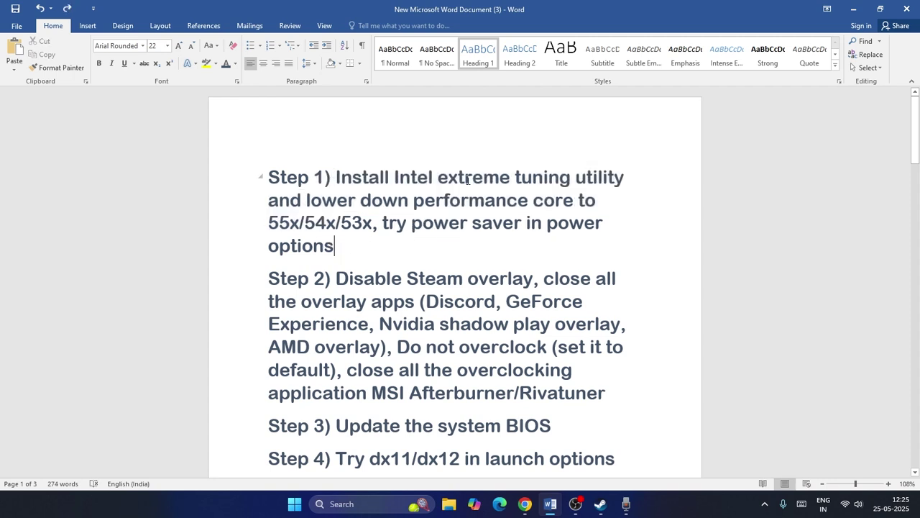
- Review Step 2 in the document, switch to Steam, and keep the in-game Steam Overlay disabled in RoadCraft's properties
{"action": "scroll", "coordinate": [373, 128], "scroll_direction": "down", "scroll_amount": 1}
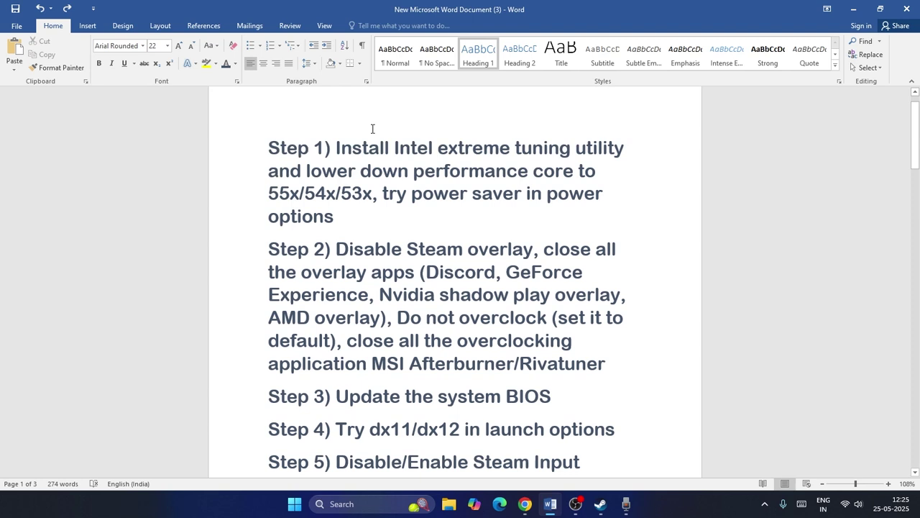
{"action": "double_click", "coordinate": [261, 140]}
{"action": "left_click", "coordinate": [338, 215]}
{"action": "scroll", "coordinate": [449, 199], "scroll_direction": "down", "scroll_amount": 4}
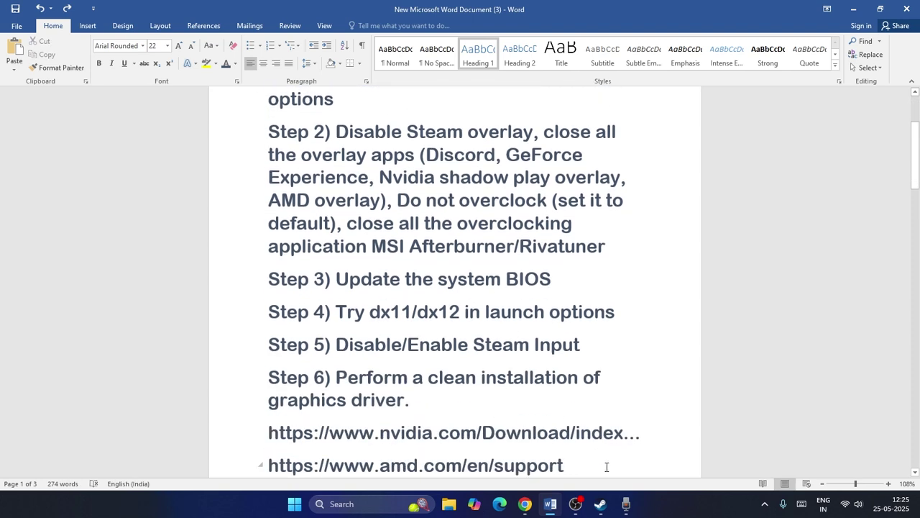
{"action": "left_click", "coordinate": [600, 503]}
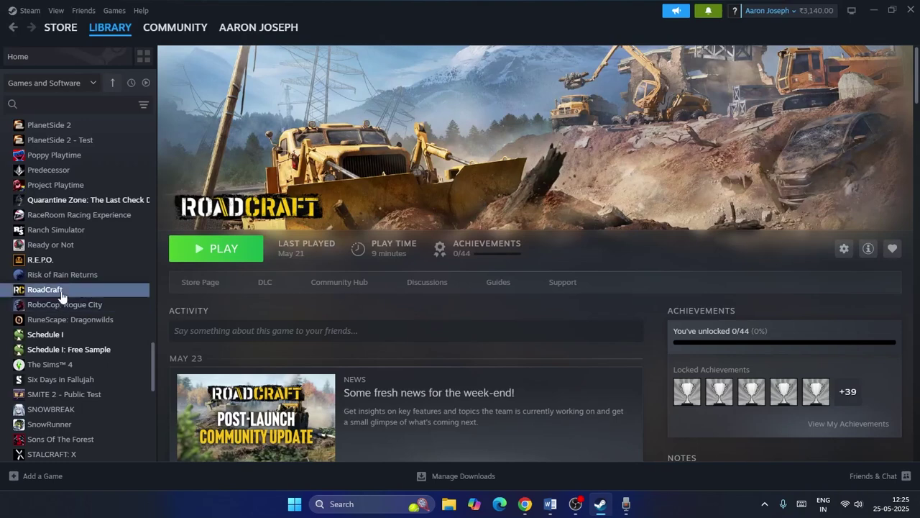
{"action": "right_click", "coordinate": [63, 290]}
{"action": "left_click", "coordinate": [106, 381]}
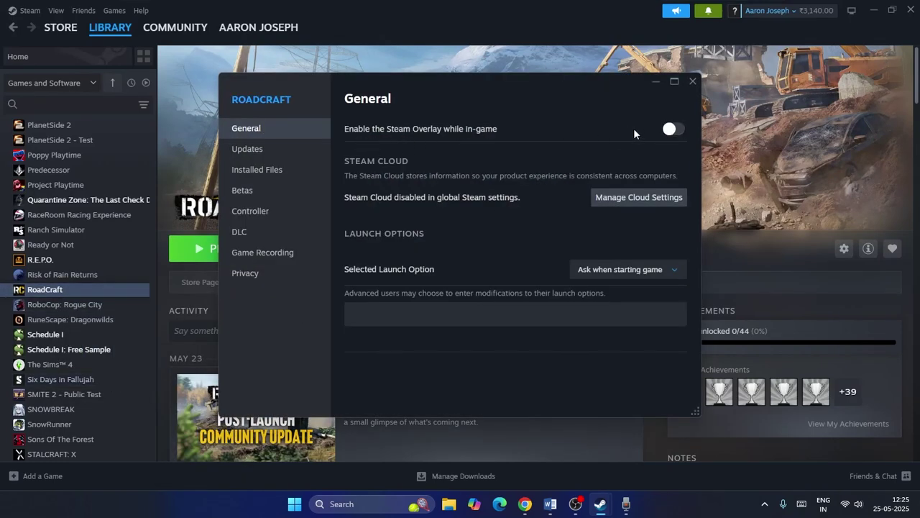
{"action": "left_click", "coordinate": [673, 131]}
{"action": "left_click", "coordinate": [674, 131]}
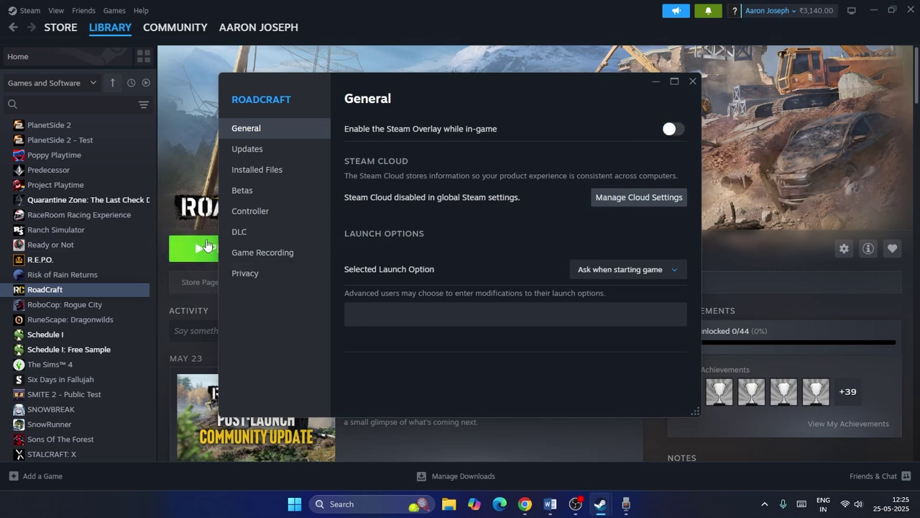
{"action": "left_click", "coordinate": [692, 81]}
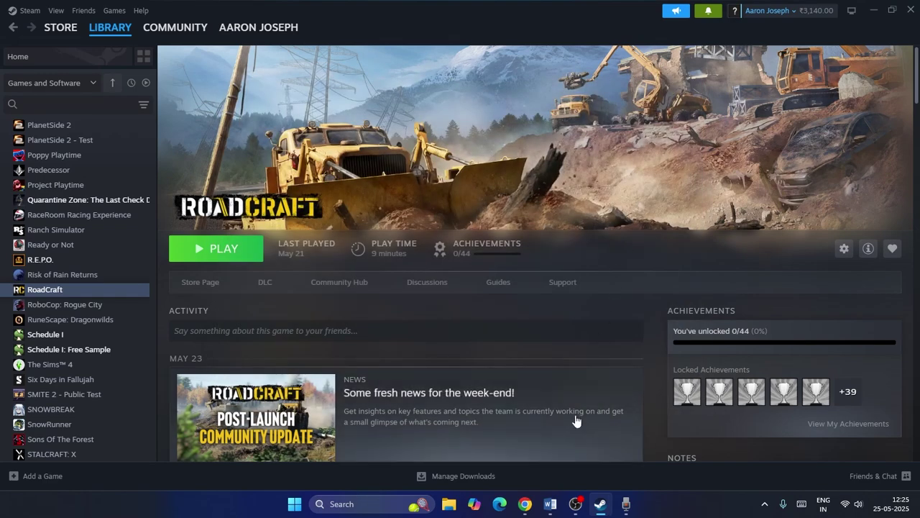
- Switch to the Word document and highlight the Step 2 text about closing all the overlay apps
{"action": "left_click", "coordinate": [551, 504]}
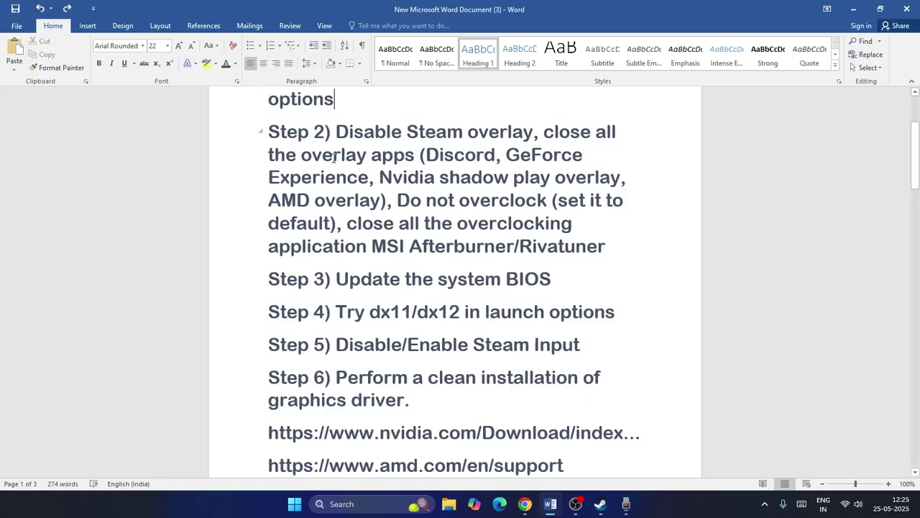
{"action": "left_click_drag", "start_coordinate": [544, 128], "coordinate": [381, 201]}
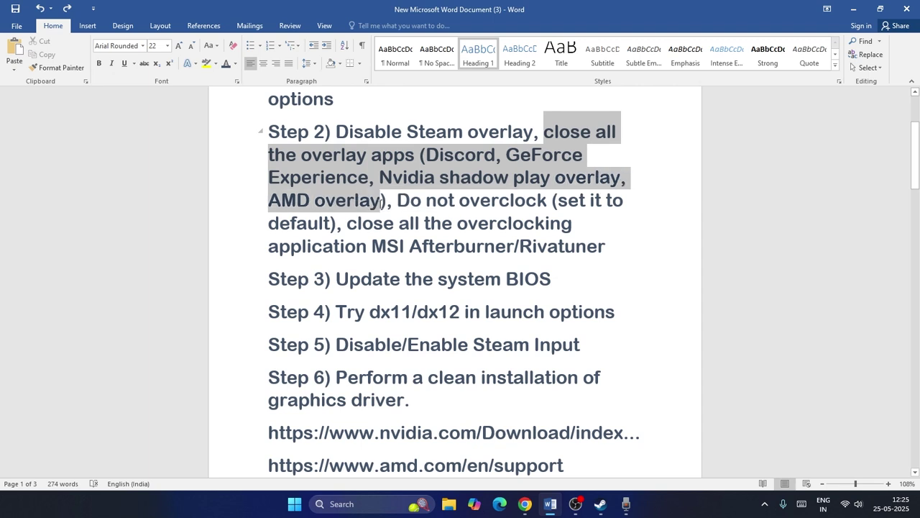
{"action": "left_click_drag", "start_coordinate": [381, 202], "coordinate": [381, 202]}
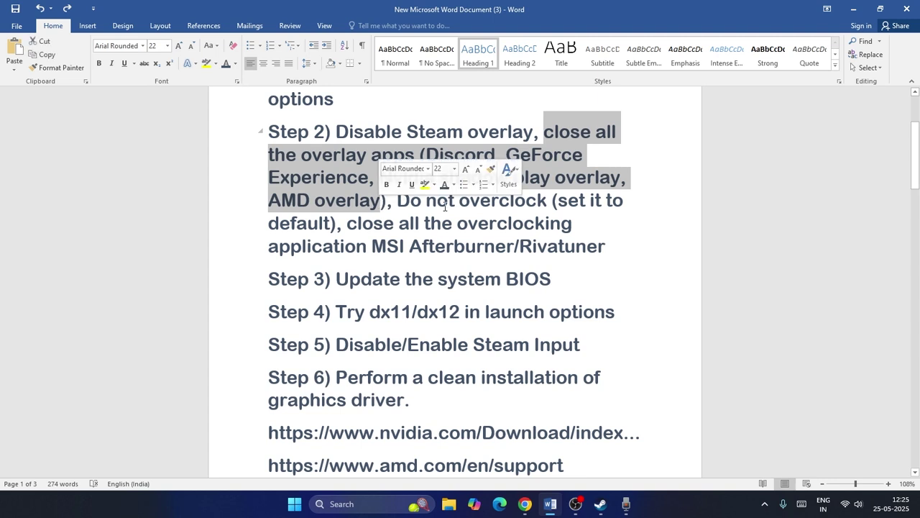
{"action": "left_click", "coordinate": [447, 200]}
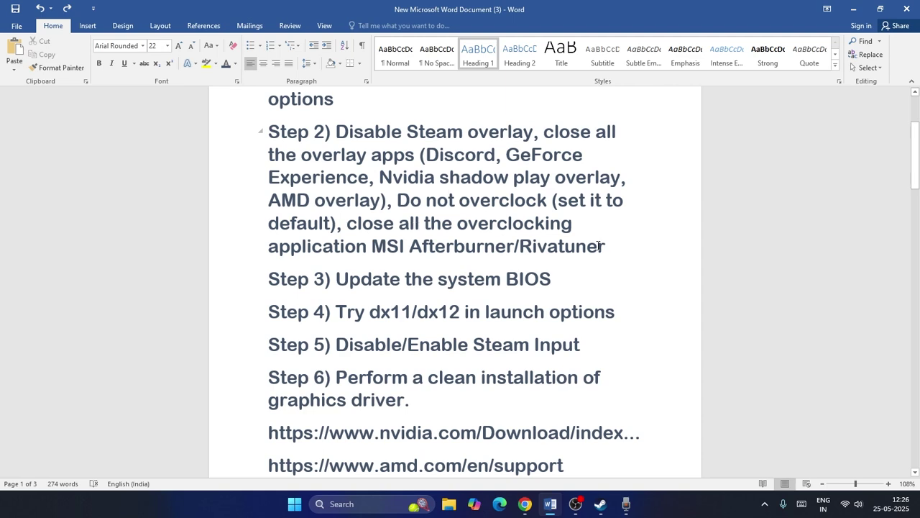
- Open Task Manager full screen and check the running processes for overlay and overclocking applications, then close it
{"action": "left_click", "coordinate": [854, 9]}
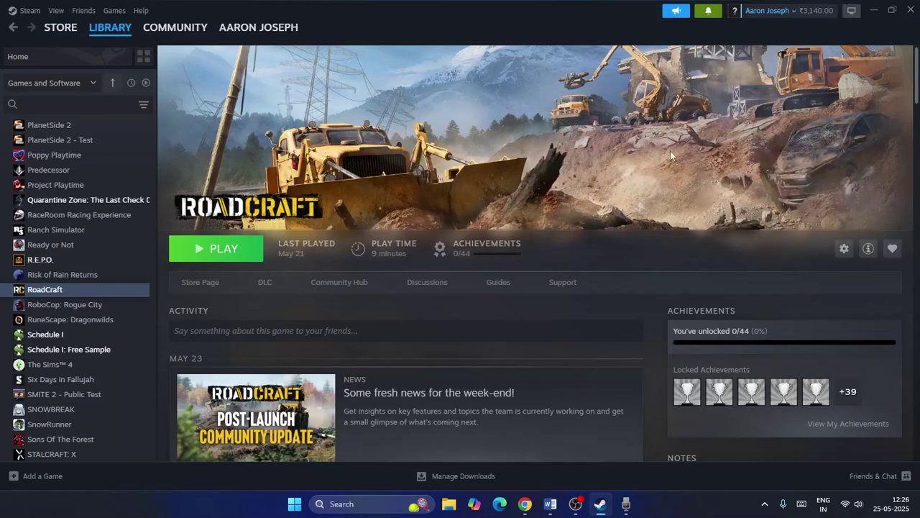
{"action": "right_click", "coordinate": [300, 503]}
{"action": "left_click", "coordinate": [283, 363]}
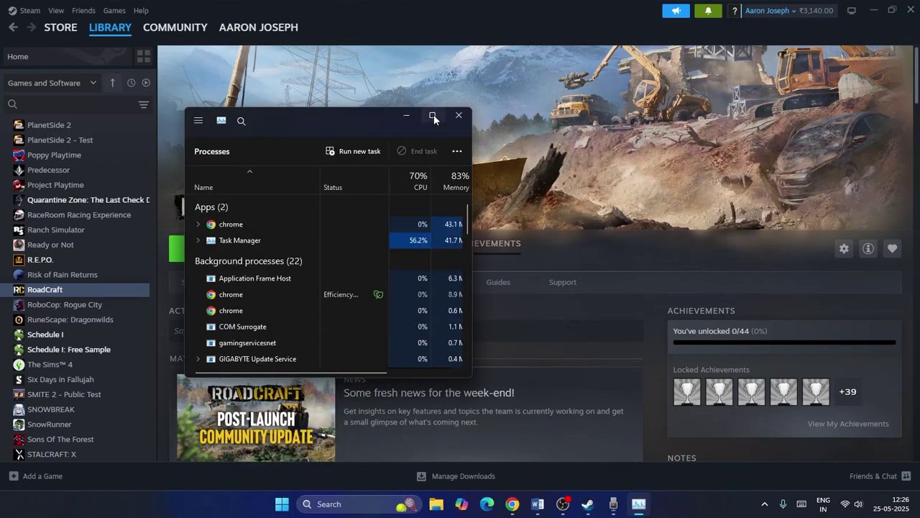
{"action": "left_click", "coordinate": [434, 115]}
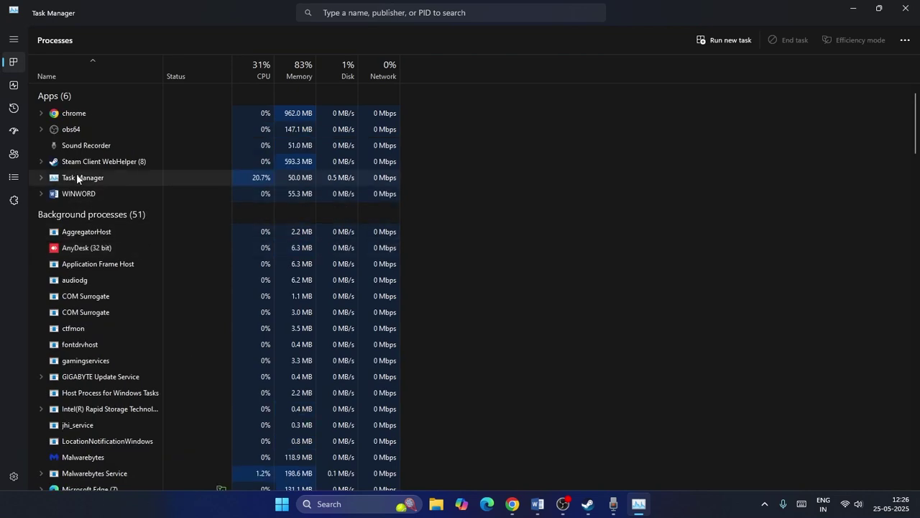
{"action": "scroll", "coordinate": [200, 157], "scroll_direction": "down", "scroll_amount": 1}
{"action": "scroll", "coordinate": [201, 157], "scroll_direction": "down", "scroll_amount": 1}
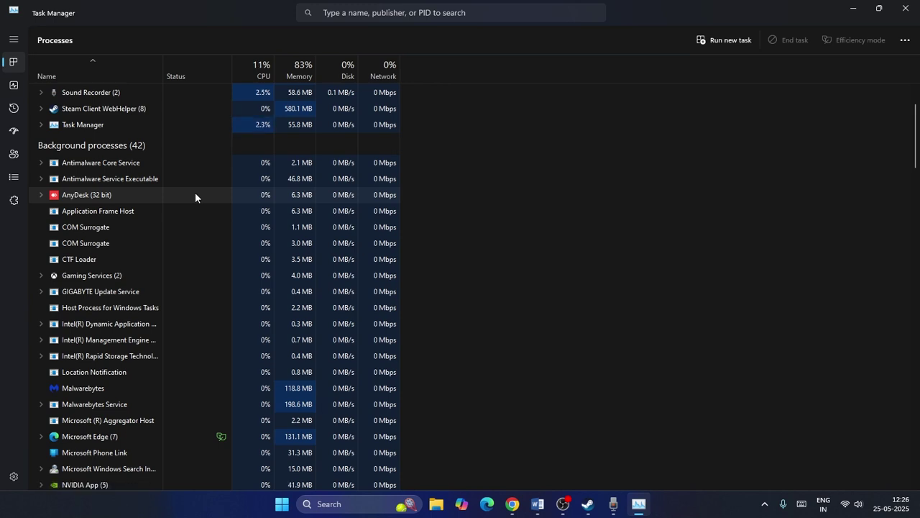
{"action": "left_click", "coordinate": [906, 19]}
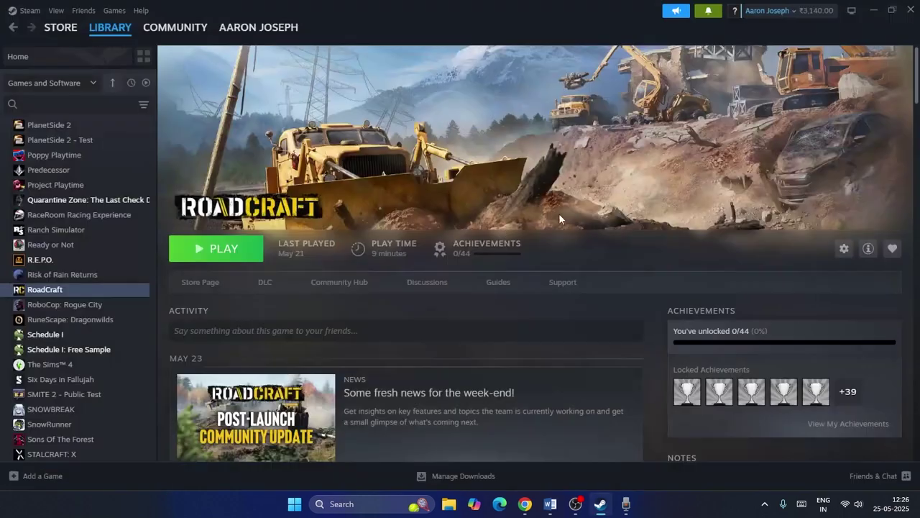
- Switch to the Word document and highlight Step 3 on updating the BIOS and Step 4 on dx11/dx12 launch options
{"action": "left_click", "coordinate": [546, 510]}
{"action": "scroll", "coordinate": [408, 218], "scroll_direction": "down", "scroll_amount": 3}
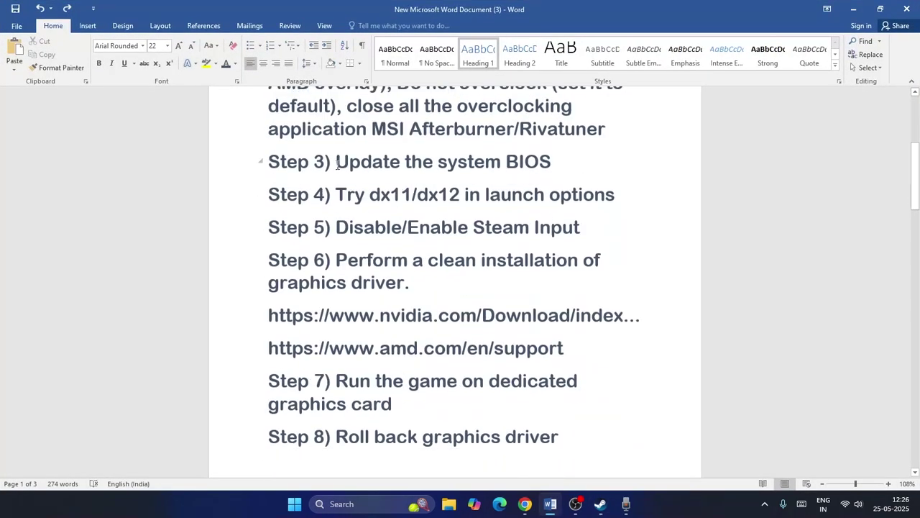
{"action": "left_click_drag", "start_coordinate": [337, 164], "coordinate": [561, 165]}
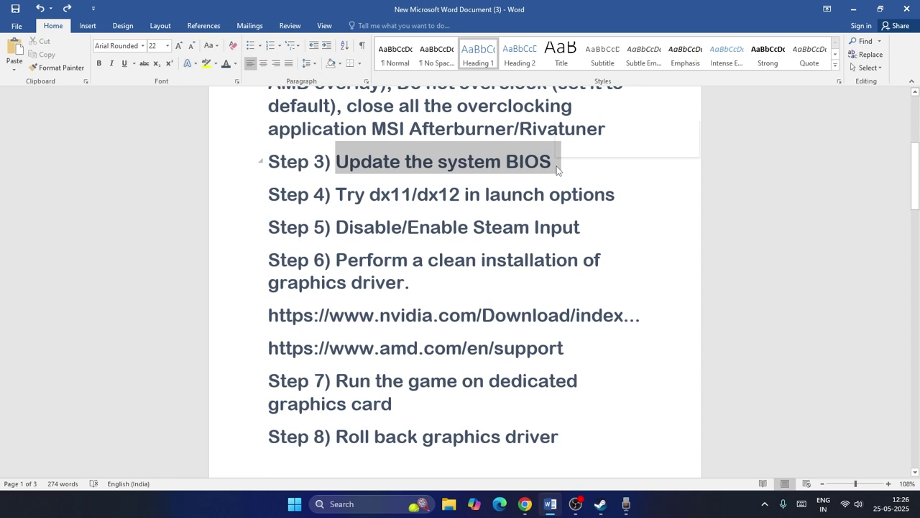
{"action": "left_click", "coordinate": [595, 167]}
{"action": "left_click_drag", "start_coordinate": [338, 195], "coordinate": [607, 206]}
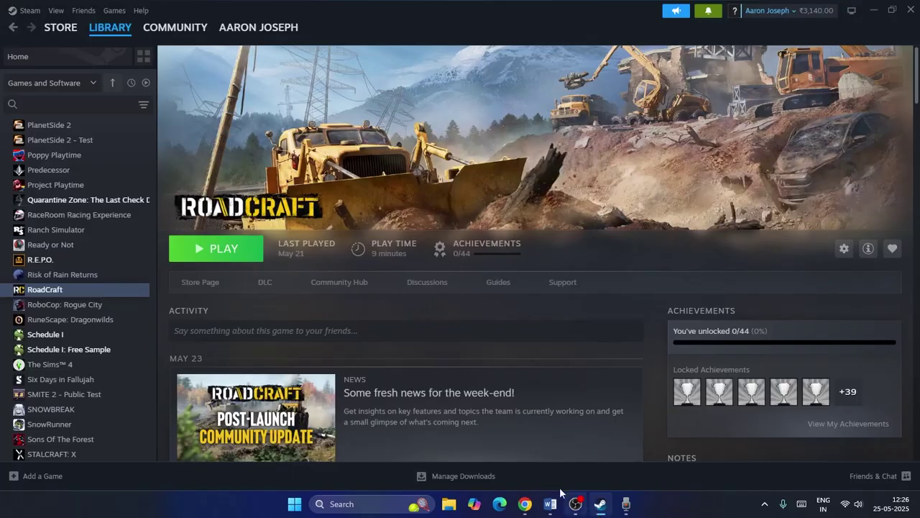
- Switch to Steam and set RoadCraft's launch options to -dx12 in the game's properties
{"action": "left_click", "coordinate": [600, 503]}
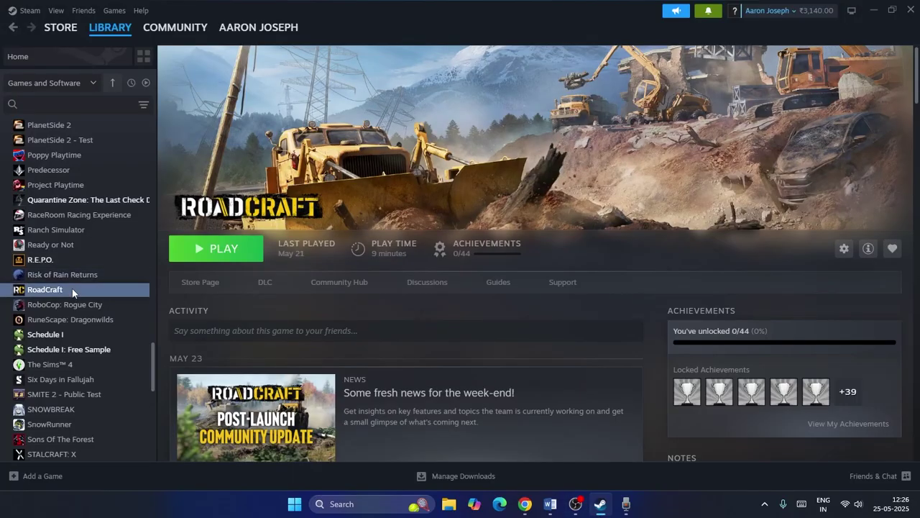
{"action": "right_click", "coordinate": [72, 288]}
{"action": "left_click", "coordinate": [101, 373]}
{"action": "left_click", "coordinate": [424, 312]}
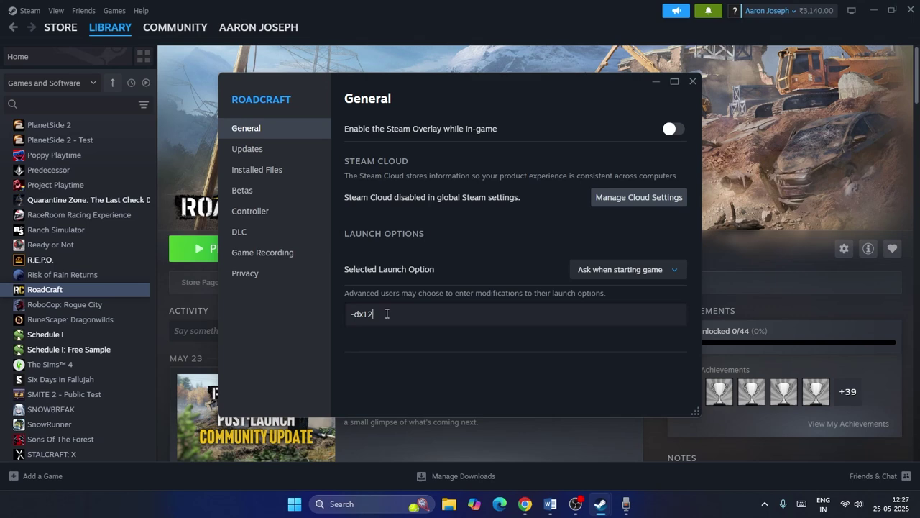
{"action": "left_click", "coordinate": [693, 82]}
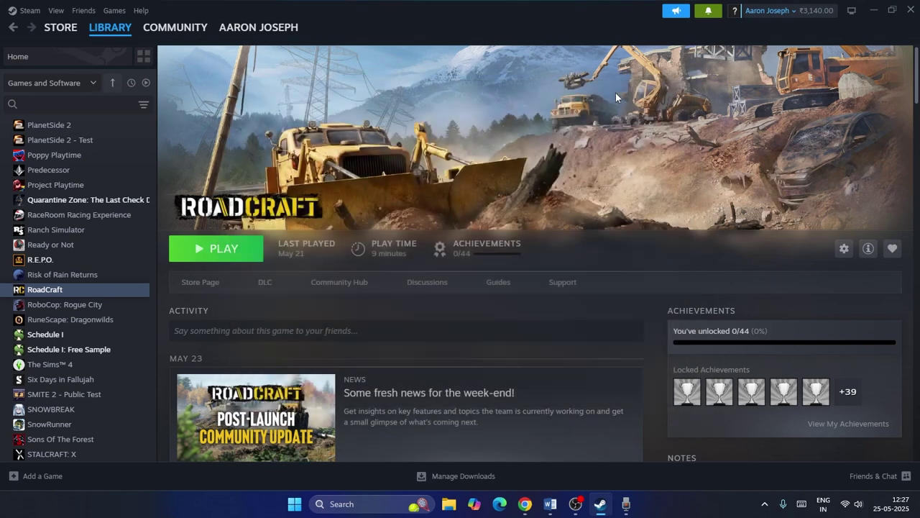
- Switch to the Word document and highlight the Step 5 text about disabling or enabling Steam Input
{"action": "left_click", "coordinate": [550, 503]}
{"action": "scroll", "coordinate": [466, 190], "scroll_direction": "down", "scroll_amount": 1}
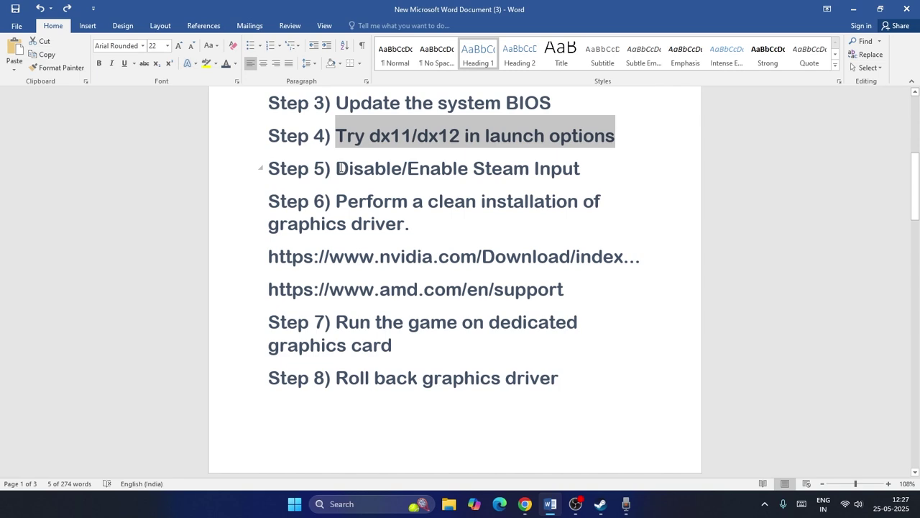
{"action": "left_click_drag", "start_coordinate": [337, 168], "coordinate": [588, 167]}
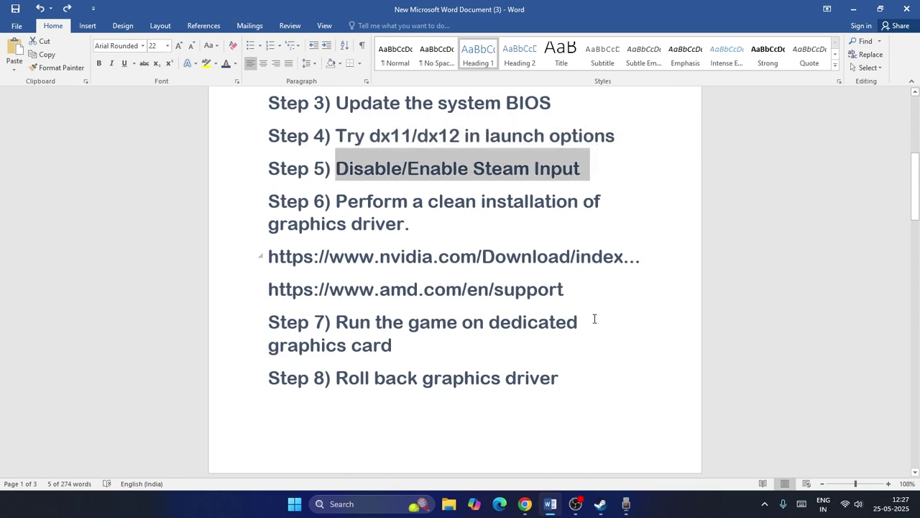
- Switch to Steam and open the controller settings in RoadCraft's properties
{"action": "left_click", "coordinate": [601, 504]}
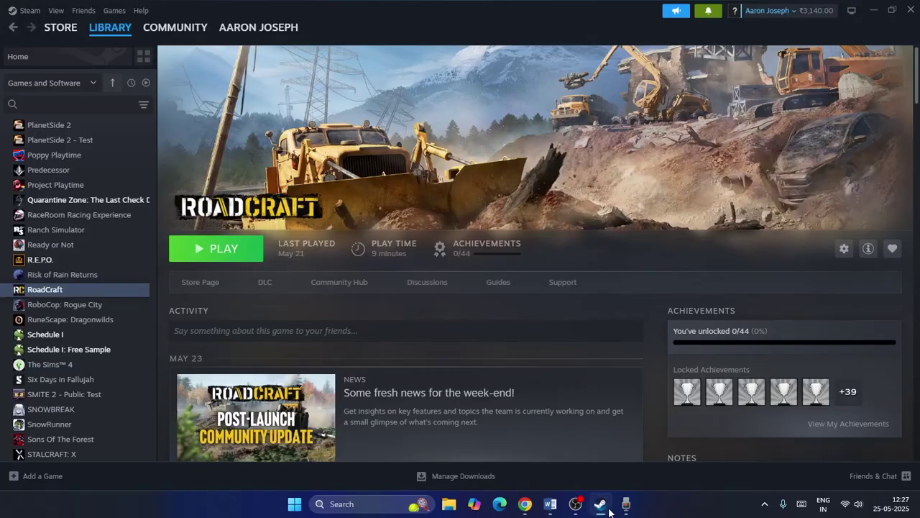
{"action": "right_click", "coordinate": [65, 292]}
{"action": "left_click", "coordinate": [90, 381]}
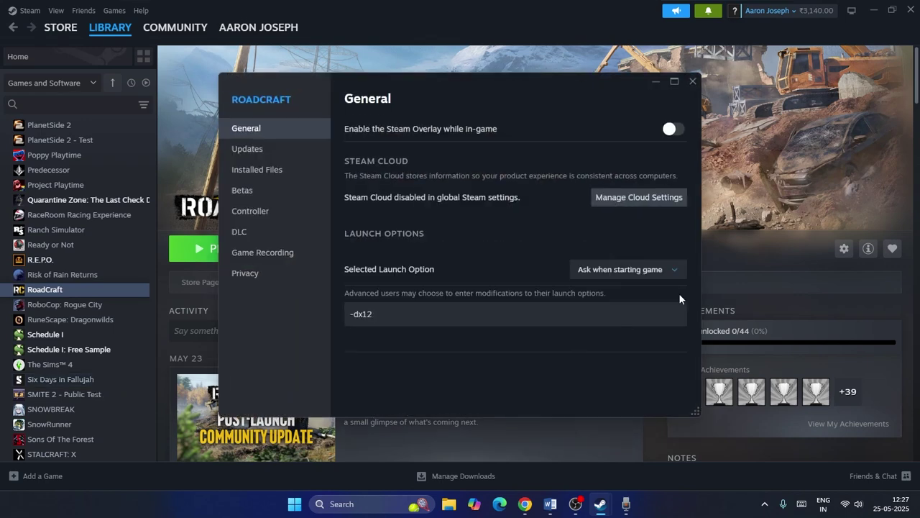
{"action": "left_click", "coordinate": [252, 211]}
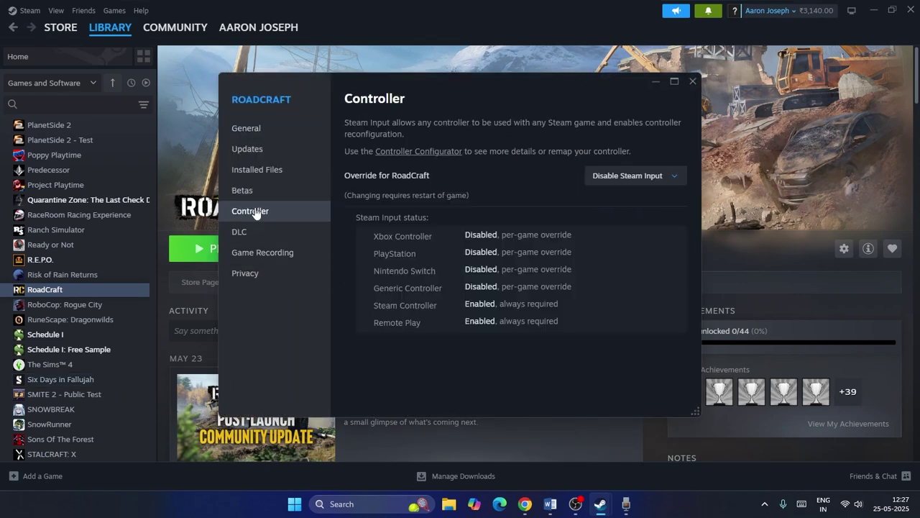
- Try RoadCraft's controller override with Use default settings and with Enable Steam Input
{"action": "left_click", "coordinate": [660, 179]}
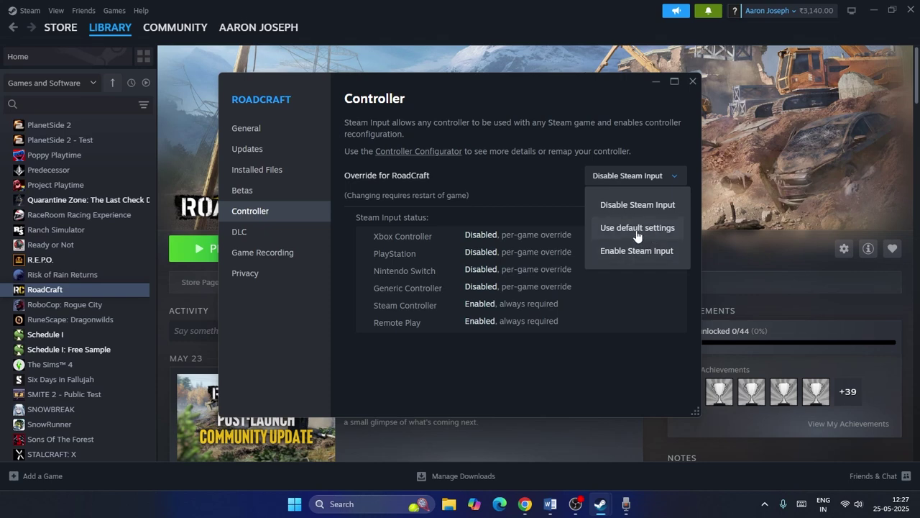
{"action": "left_click", "coordinate": [635, 233]}
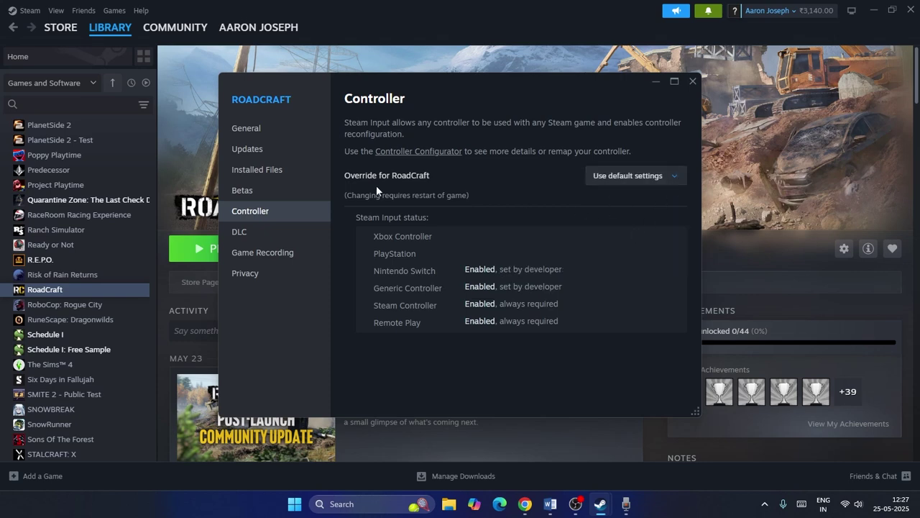
{"action": "left_click", "coordinate": [676, 175]}
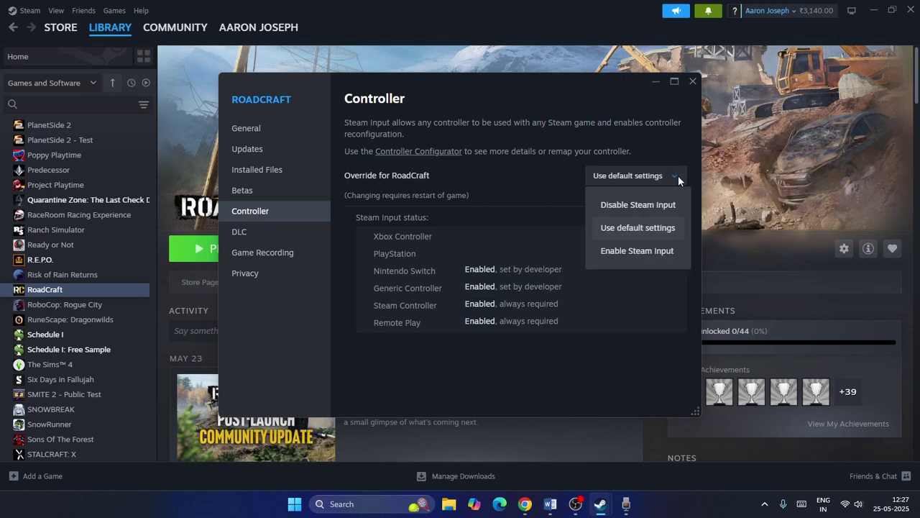
{"action": "left_click", "coordinate": [669, 249]}
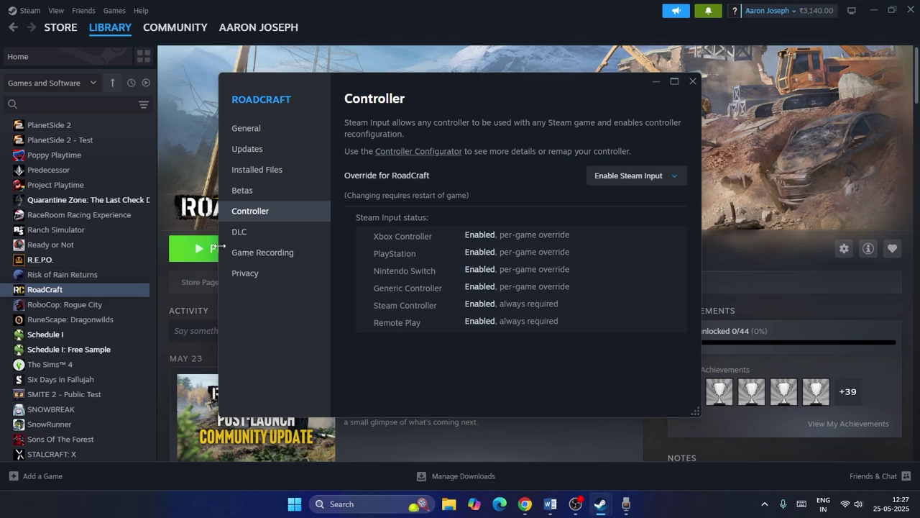
- Set RoadCraft's controller override to Disable Steam Input and close the game's properties
{"action": "left_click", "coordinate": [676, 176]}
{"action": "left_click", "coordinate": [663, 205]}
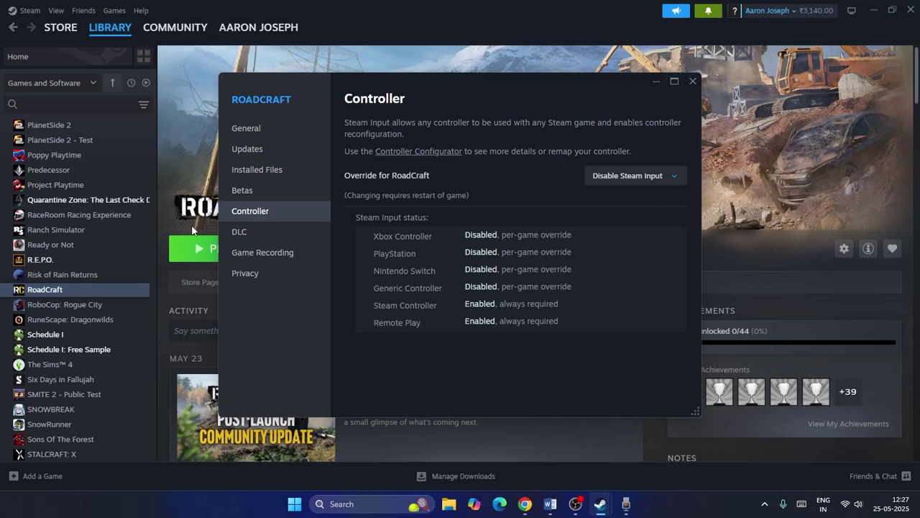
{"action": "left_click", "coordinate": [693, 81]}
- Switch to the Word document and highlight the Step 6 text about a clean installation of the graphics driver
{"action": "left_click", "coordinate": [551, 510]}
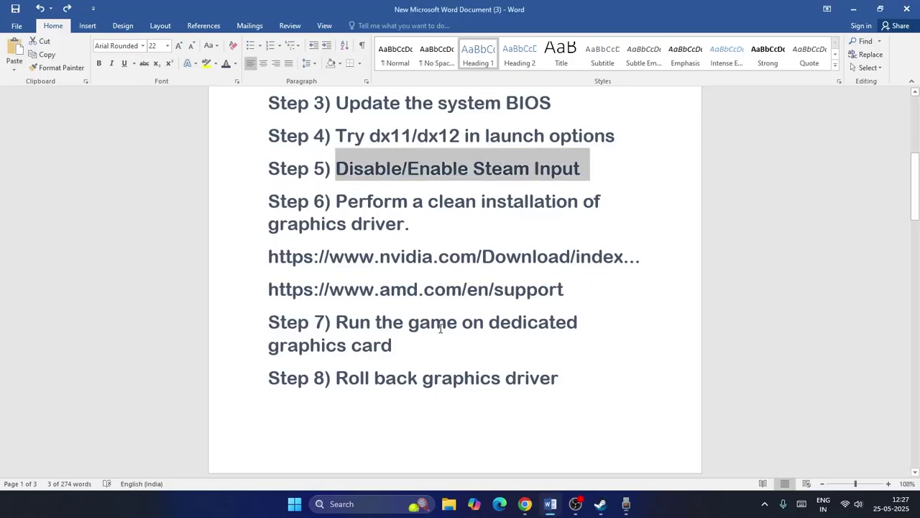
{"action": "left_click_drag", "start_coordinate": [415, 224], "coordinate": [337, 204]}
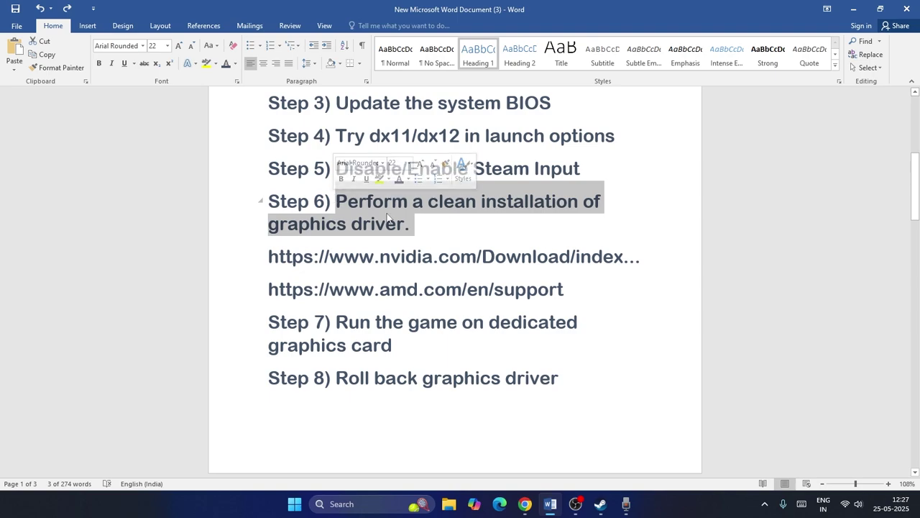
{"action": "left_click", "coordinate": [421, 221]}
- Switch to Chrome and bring up the Manual Driver Search form on NVIDIA's drivers page
{"action": "mouse_move", "coordinate": [524, 504]}
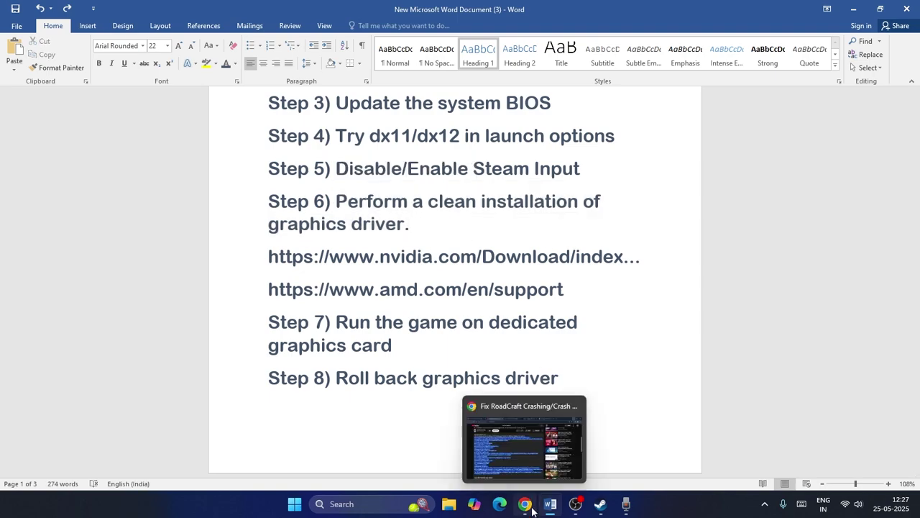
{"action": "left_click", "coordinate": [529, 451]}
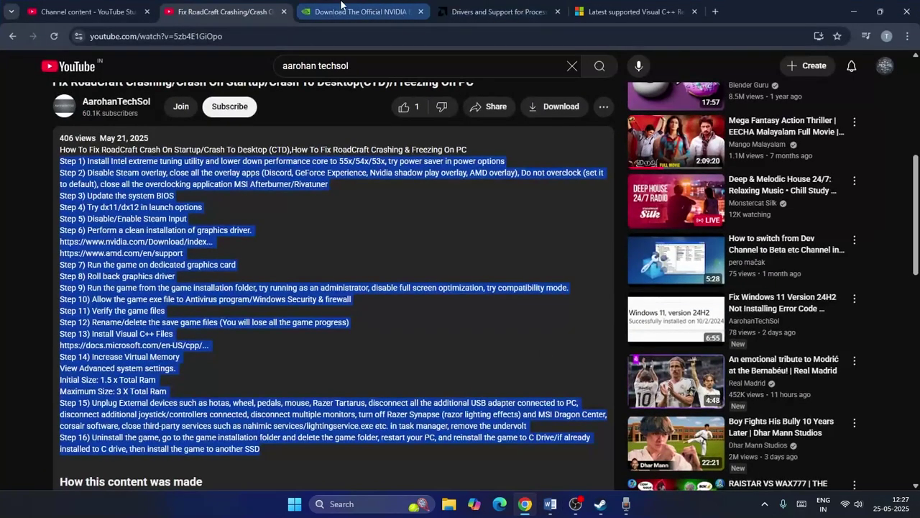
{"action": "left_click", "coordinate": [359, 11]}
{"action": "scroll", "coordinate": [579, 192], "scroll_direction": "down", "scroll_amount": 2}
{"action": "left_click", "coordinate": [593, 240]}
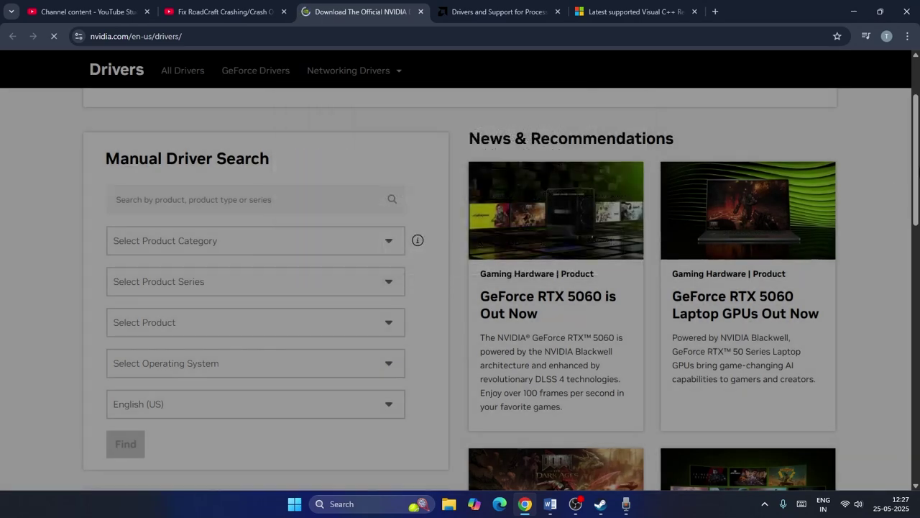
{"action": "scroll", "coordinate": [425, 160], "scroll_direction": "down", "scroll_amount": 2}
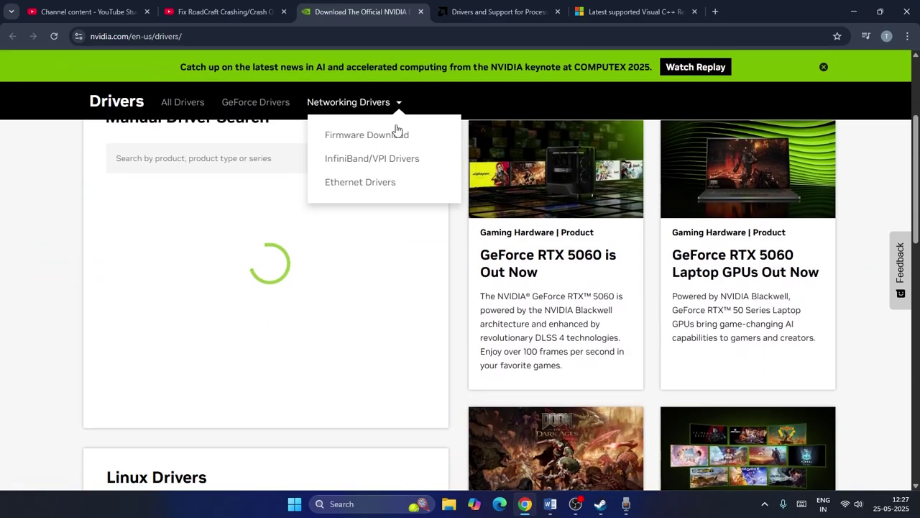
{"action": "scroll", "coordinate": [391, 153], "scroll_direction": "down", "scroll_amount": 2}
{"action": "scroll", "coordinate": [390, 150], "scroll_direction": "up", "scroll_amount": 3}
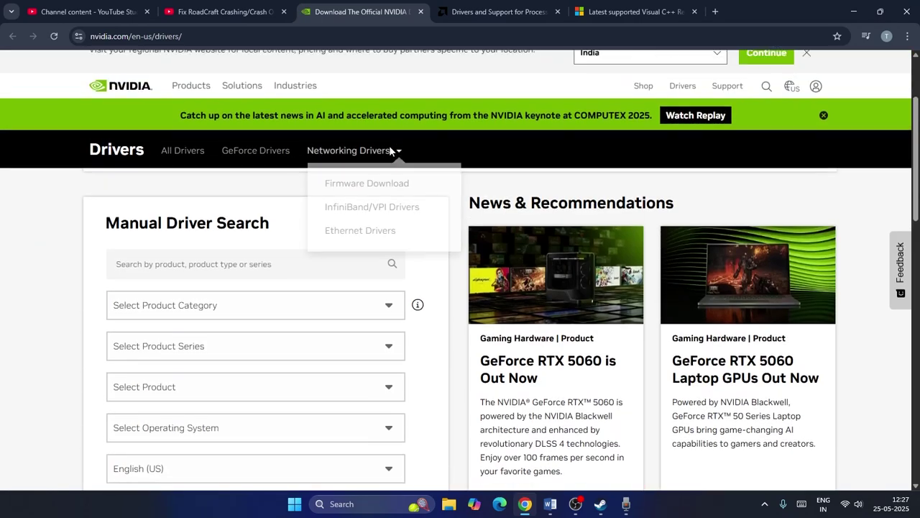
{"action": "scroll", "coordinate": [392, 152], "scroll_direction": "down", "scroll_amount": 1}
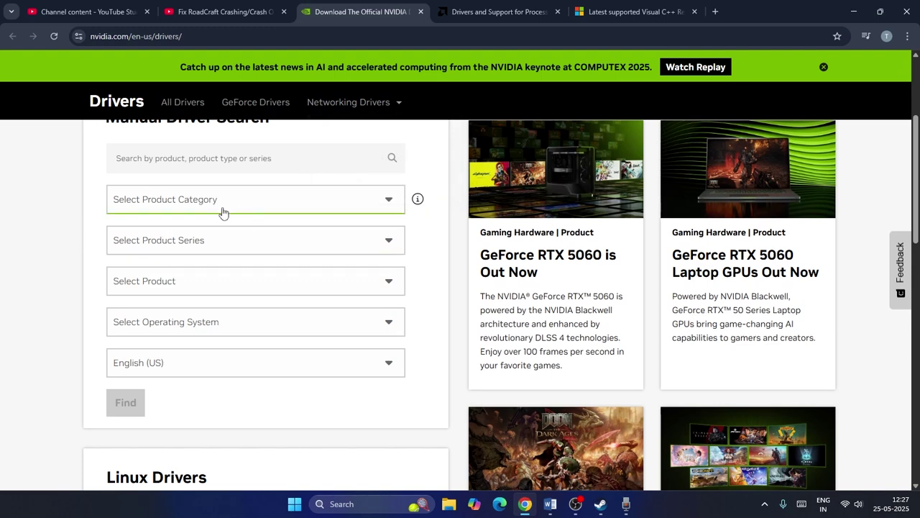
- Search NVIDIA's drivers for a GeForce RTX 5090 Laptop GPU in the RTX 50 Series (Notebooks) on Windows 11 and view the results
{"action": "left_click", "coordinate": [246, 202]}
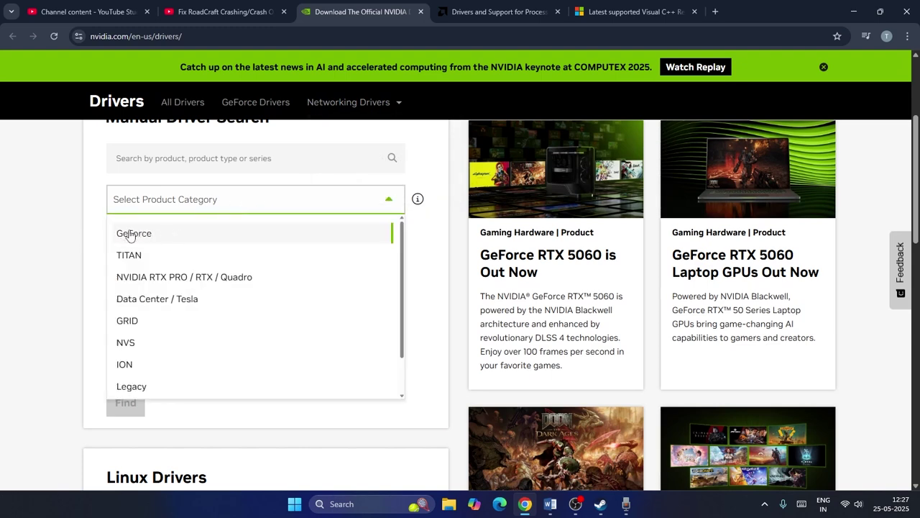
{"action": "left_click", "coordinate": [165, 231]}
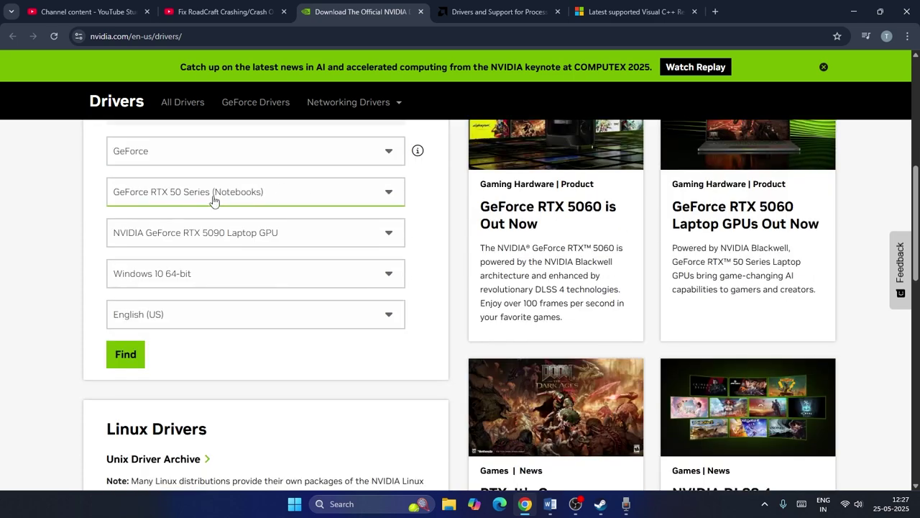
{"action": "left_click", "coordinate": [199, 282]}
{"action": "left_click", "coordinate": [187, 329]}
{"action": "scroll", "coordinate": [185, 324], "scroll_direction": "down", "scroll_amount": 3}
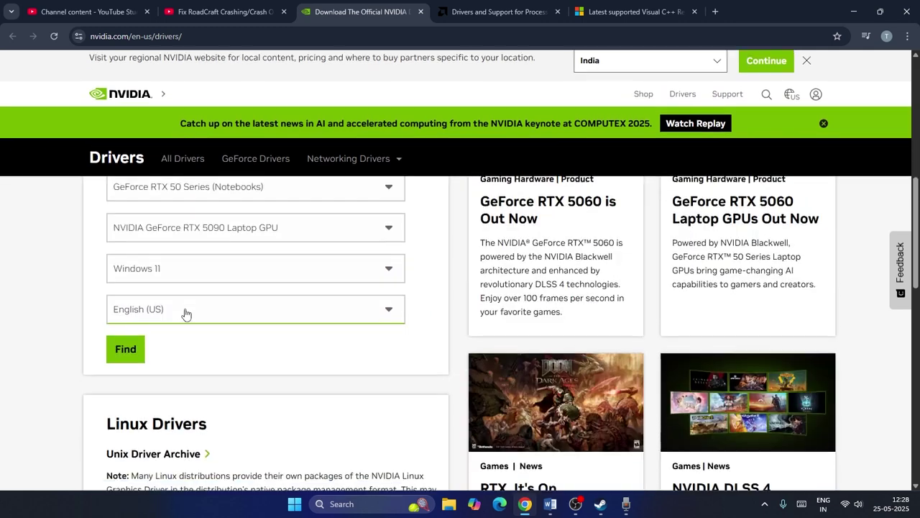
{"action": "left_click", "coordinate": [125, 293]}
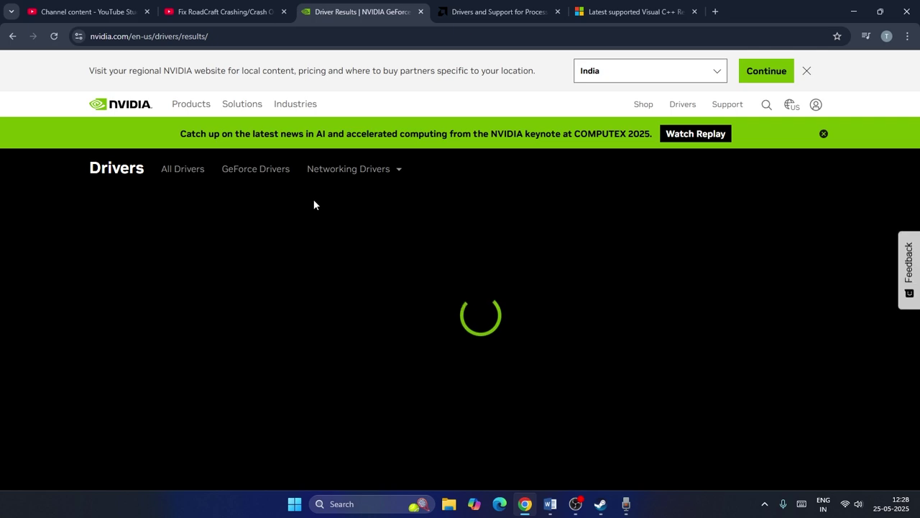
{"action": "scroll", "coordinate": [430, 210], "scroll_direction": "down", "scroll_amount": 2}
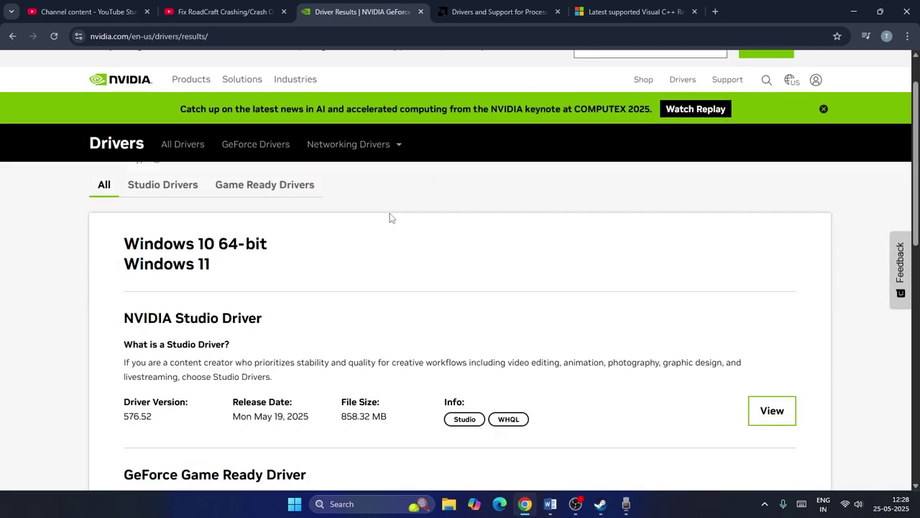
- Find AMD's graphics driver page for the Radeon RX 5700 in the Radeon RX 5000 Series
{"action": "left_click", "coordinate": [467, 11]}
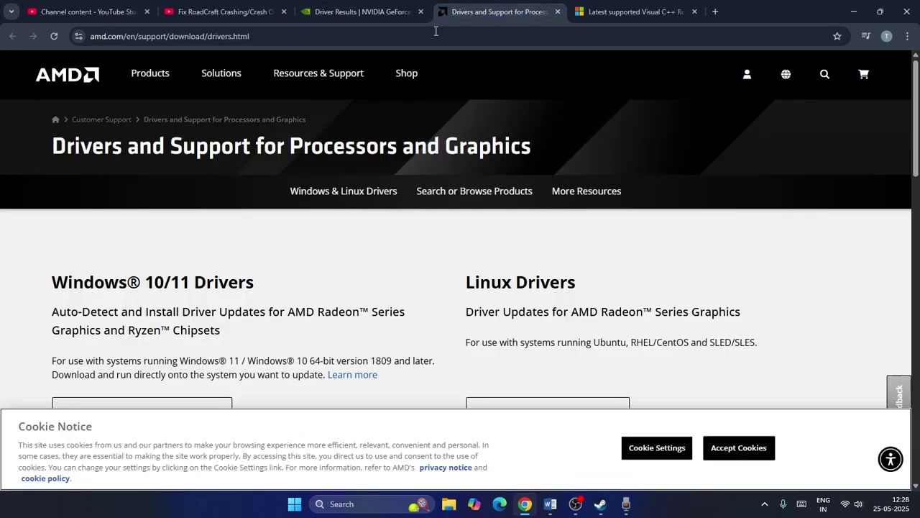
{"action": "scroll", "coordinate": [321, 199], "scroll_direction": "down", "scroll_amount": 4}
{"action": "scroll", "coordinate": [322, 199], "scroll_direction": "down", "scroll_amount": 2}
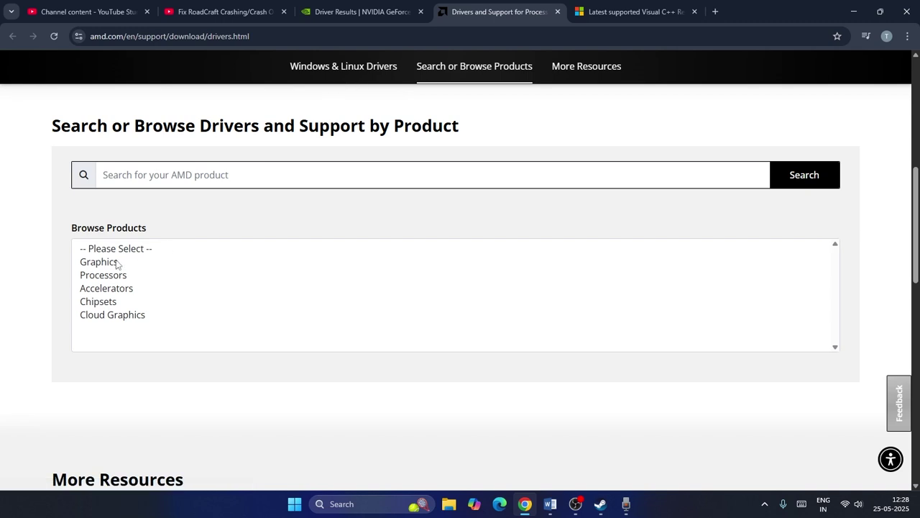
{"action": "left_click", "coordinate": [117, 261]}
{"action": "left_click", "coordinate": [126, 317]}
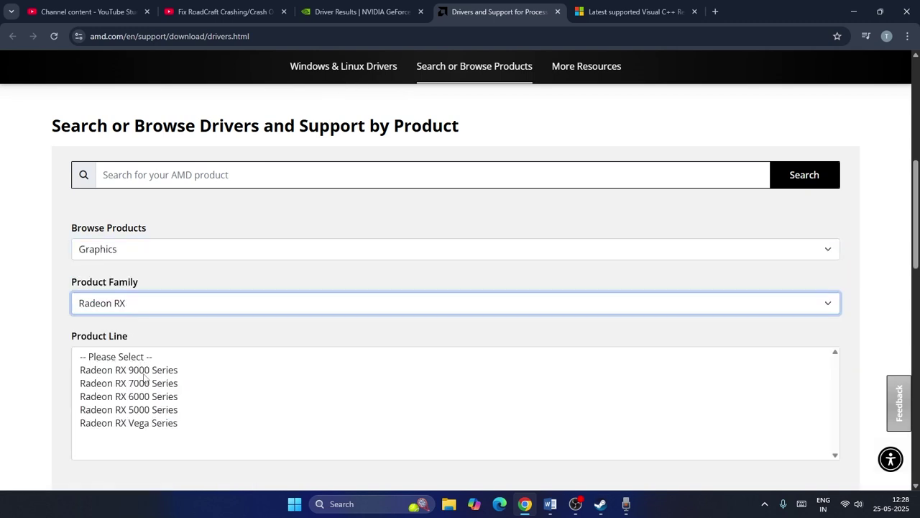
{"action": "left_click", "coordinate": [146, 409]}
{"action": "scroll", "coordinate": [151, 403], "scroll_direction": "down", "scroll_amount": 2}
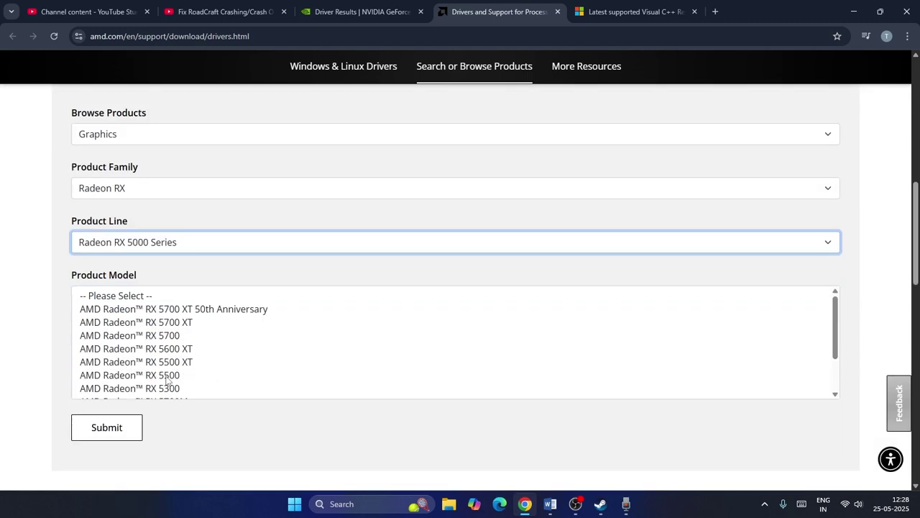
{"action": "left_click", "coordinate": [167, 336]}
{"action": "left_click", "coordinate": [133, 335]}
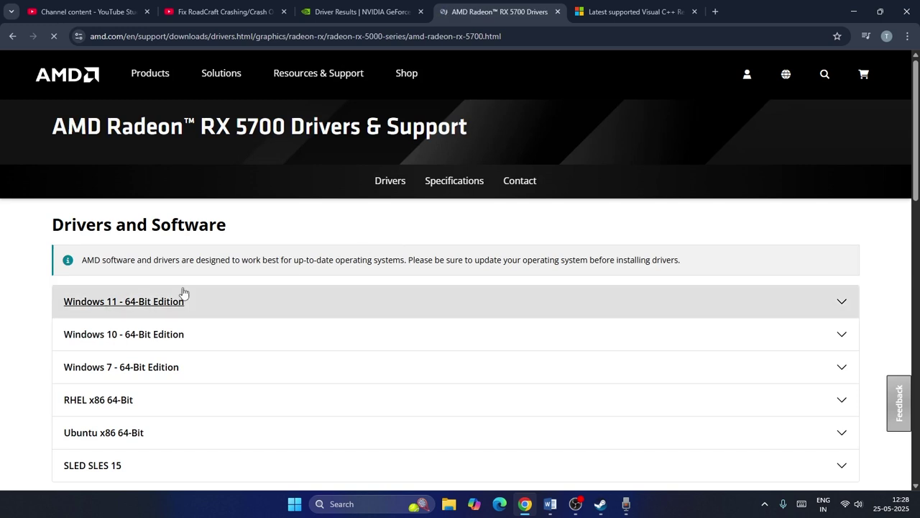
{"action": "scroll", "coordinate": [166, 284], "scroll_direction": "down", "scroll_amount": 1}
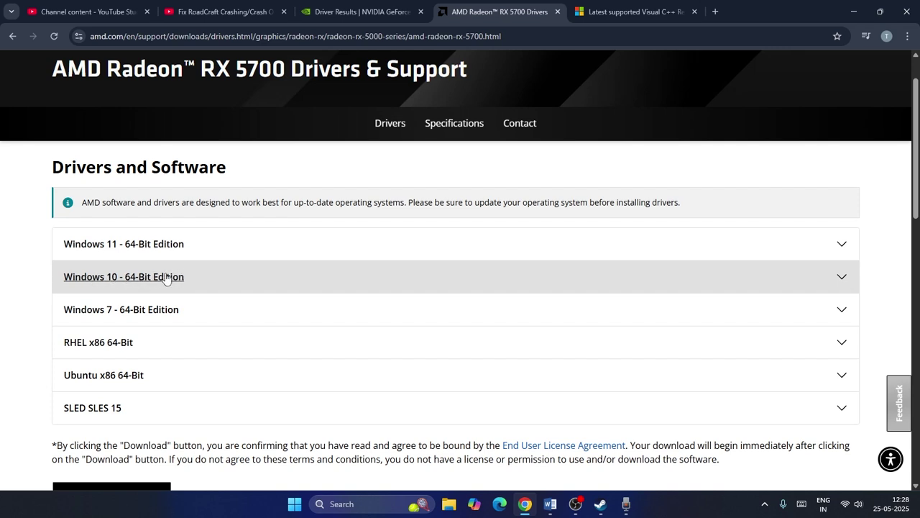
- Switch to the Word document and highlight the Step 7 text about running the game on the dedicated graphics card
{"action": "left_click", "coordinate": [551, 503]}
{"action": "scroll", "coordinate": [417, 193], "scroll_direction": "down", "scroll_amount": 2}
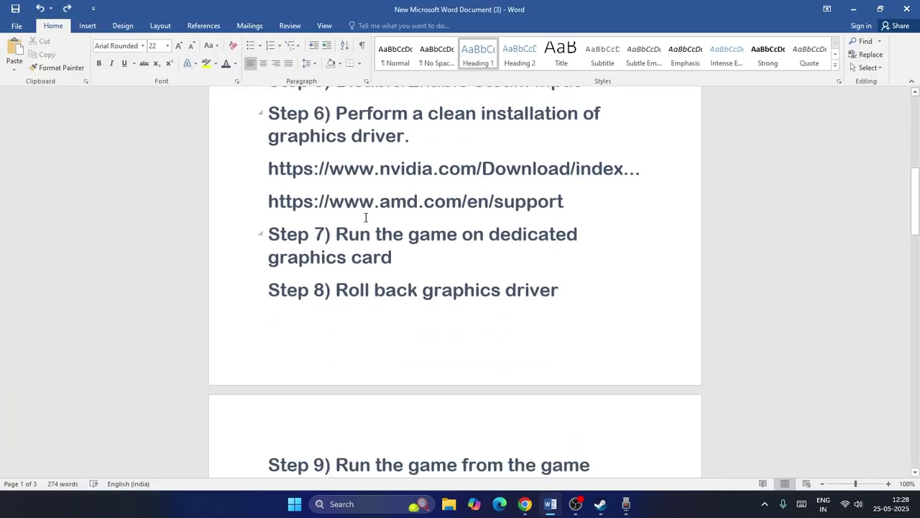
{"action": "left_click_drag", "start_coordinate": [338, 234], "coordinate": [394, 258]}
{"action": "left_click", "coordinate": [438, 267]}
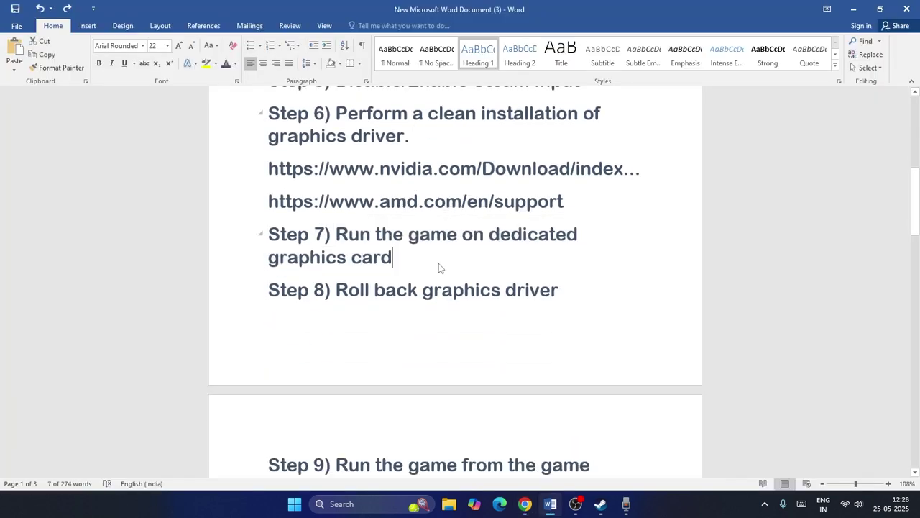
- Search Windows for "graphics", open Graphics settings and look through the custom options for apps
{"action": "left_click", "coordinate": [350, 503]}
{"action": "type", "text": "grap"}
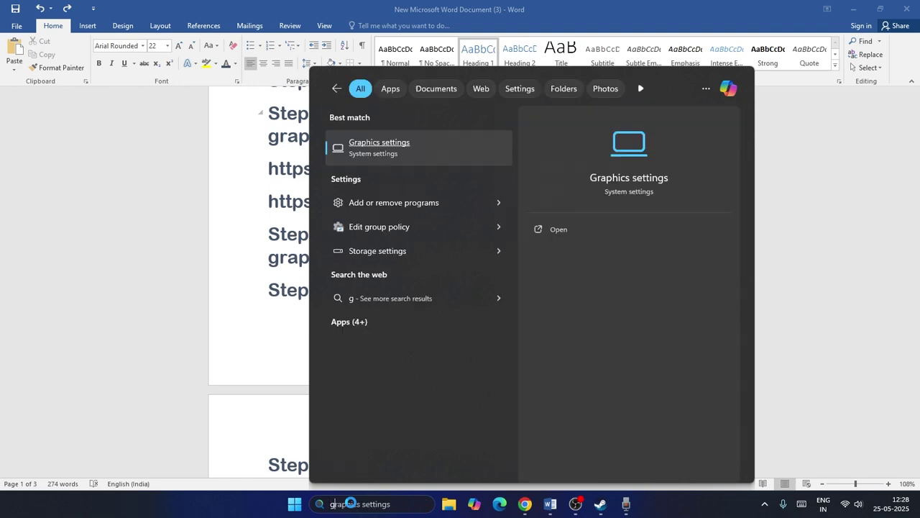
{"action": "type", "text": "hics"}
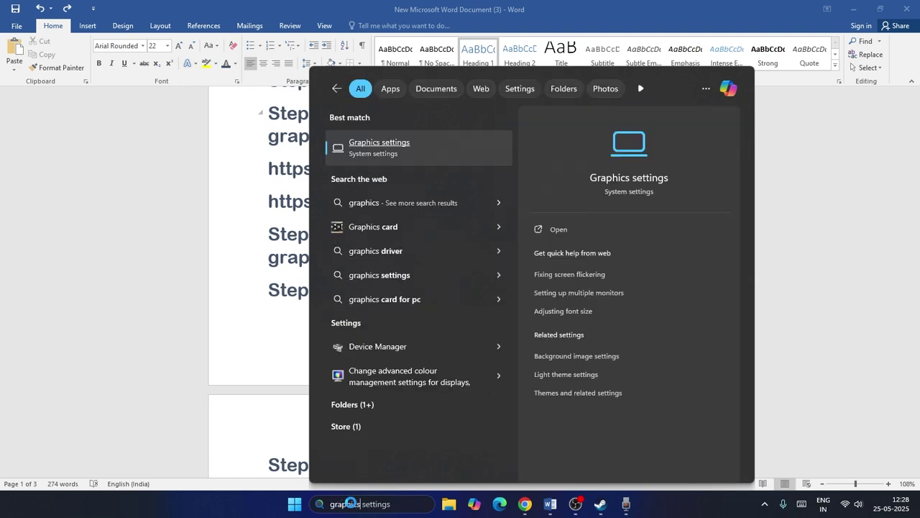
{"action": "left_click", "coordinate": [418, 151]}
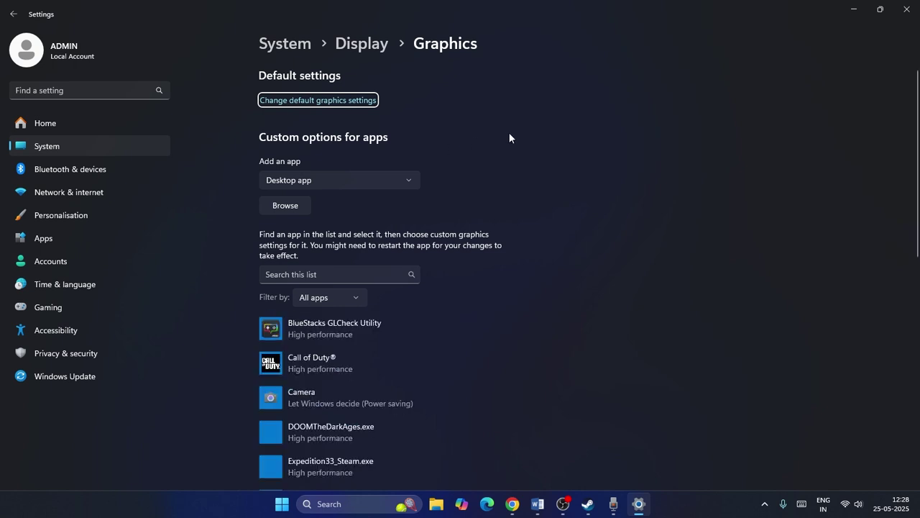
{"action": "scroll", "coordinate": [509, 137], "scroll_direction": "down", "scroll_amount": 2}
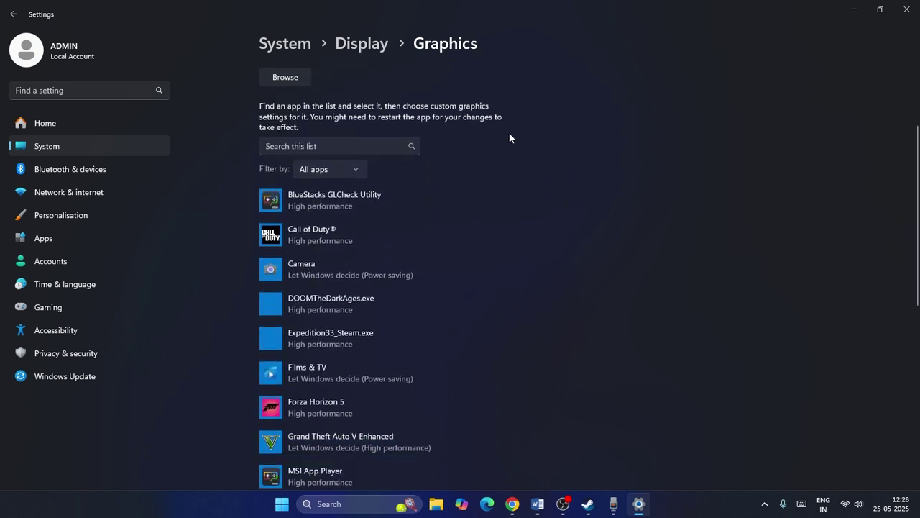
{"action": "scroll", "coordinate": [509, 134], "scroll_direction": "up", "scroll_amount": 2}
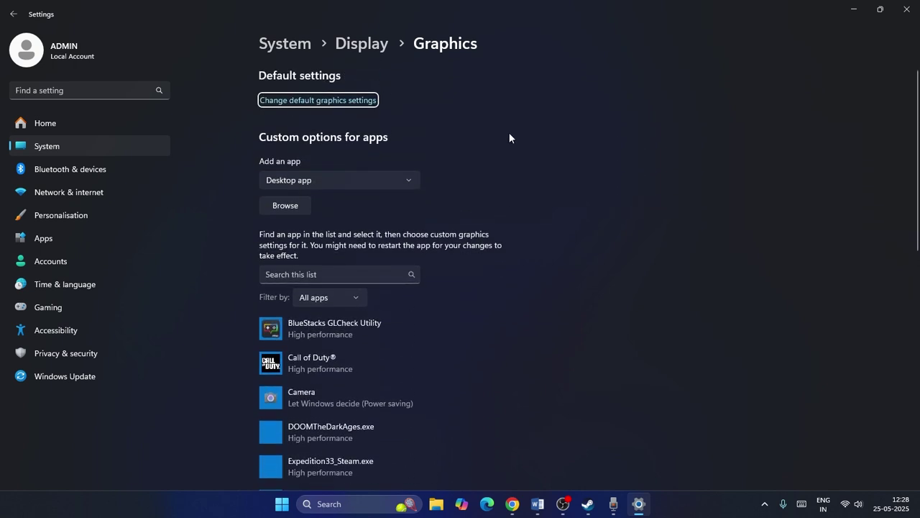
{"action": "scroll", "coordinate": [510, 137], "scroll_direction": "down", "scroll_amount": 1}
- Switch to Steam, view the Installed Files properties of RoadCraft to check its install drive, and close the properties
{"action": "left_click", "coordinate": [588, 504]}
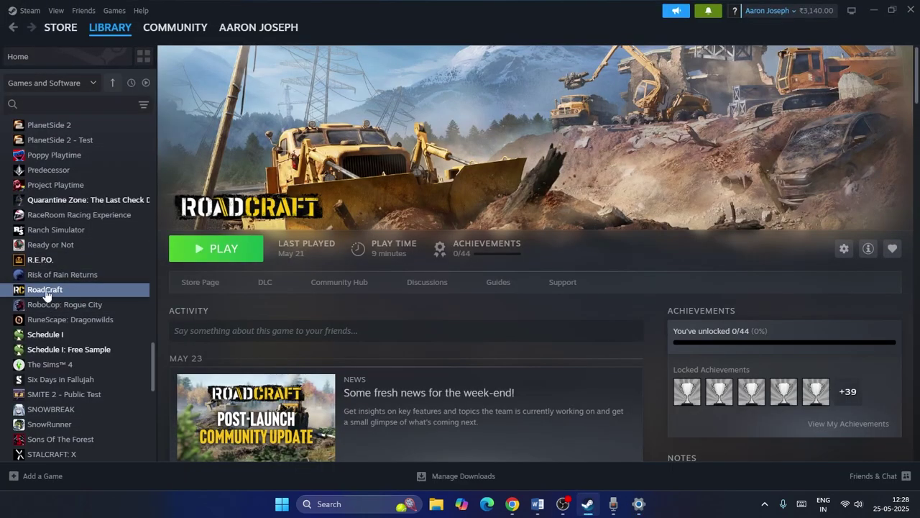
{"action": "right_click", "coordinate": [51, 295]}
{"action": "left_click", "coordinate": [69, 377]}
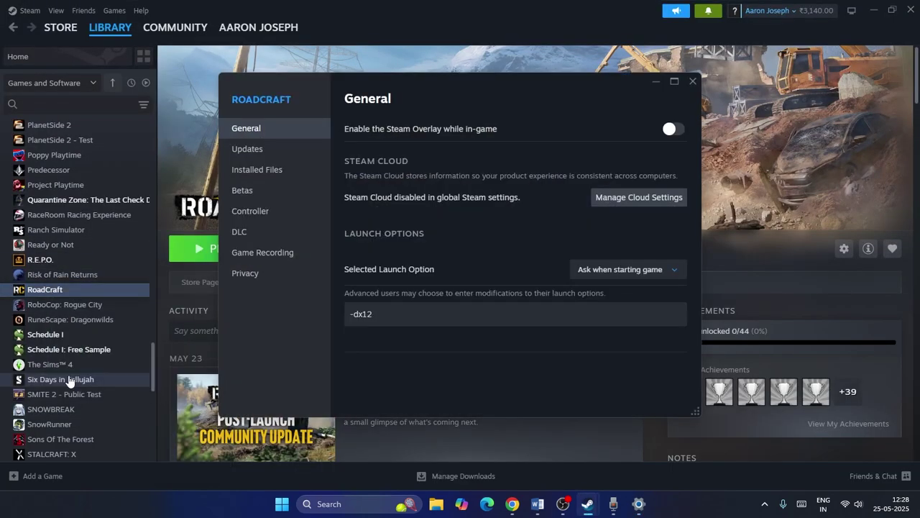
{"action": "left_click", "coordinate": [293, 187]}
{"action": "left_click", "coordinate": [288, 172]}
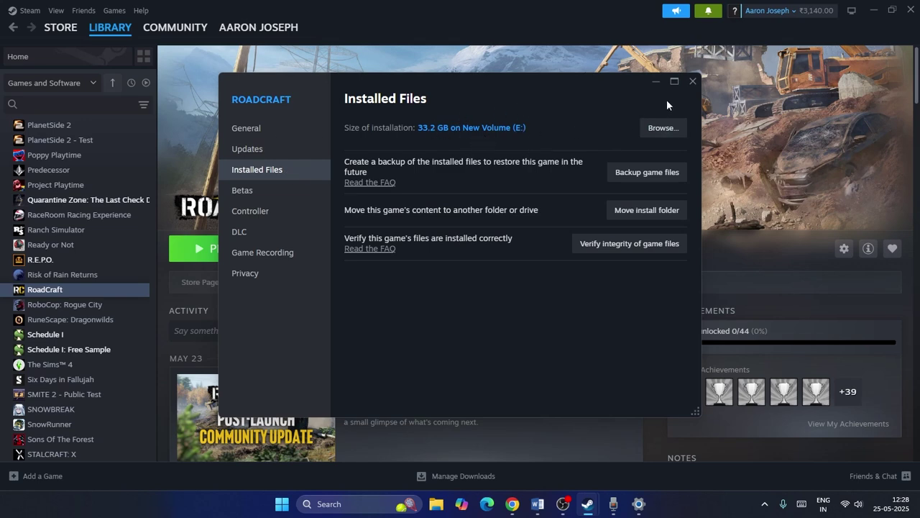
{"action": "left_click", "coordinate": [693, 82]}
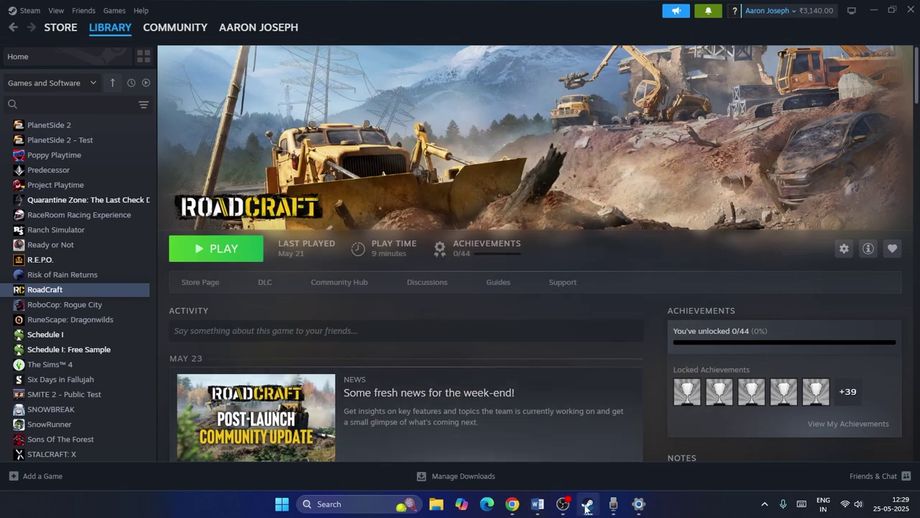
- Return to Graphics settings and browse for a desktop app in SteamLibrary\steamapps\common on New Volume (E:)
{"action": "left_click", "coordinate": [639, 504]}
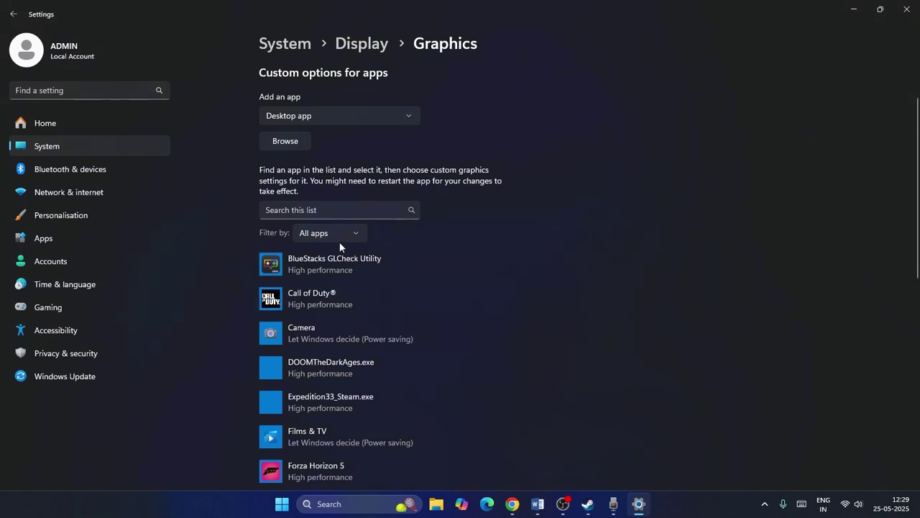
{"action": "left_click", "coordinate": [285, 141]}
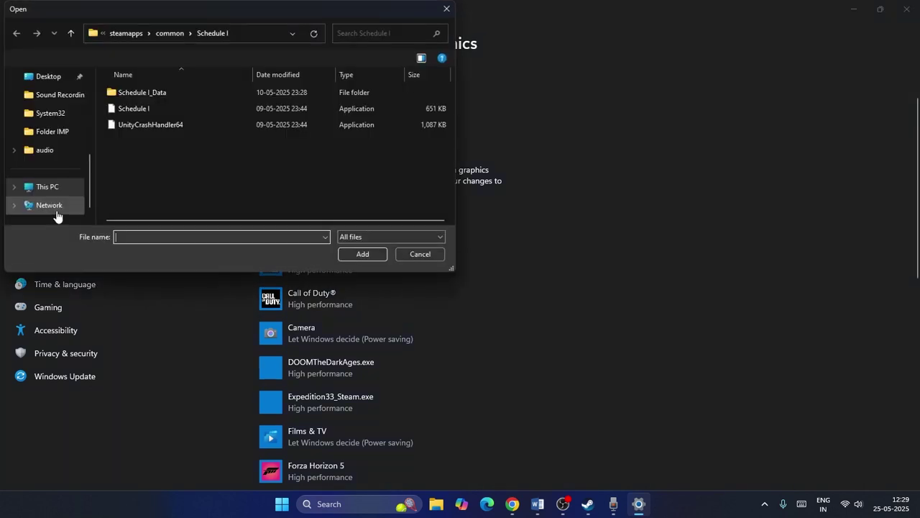
{"action": "left_click", "coordinate": [48, 169]}
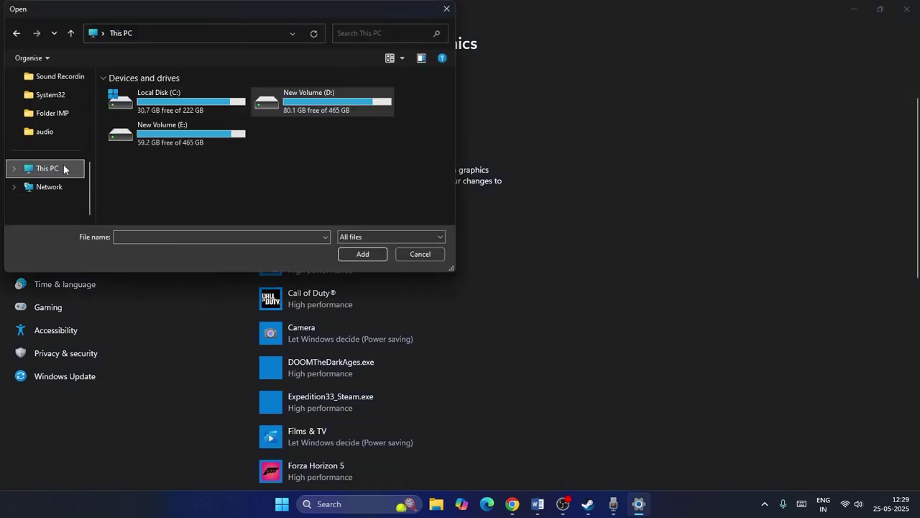
{"action": "double_click", "coordinate": [198, 138]}
{"action": "double_click", "coordinate": [158, 139]}
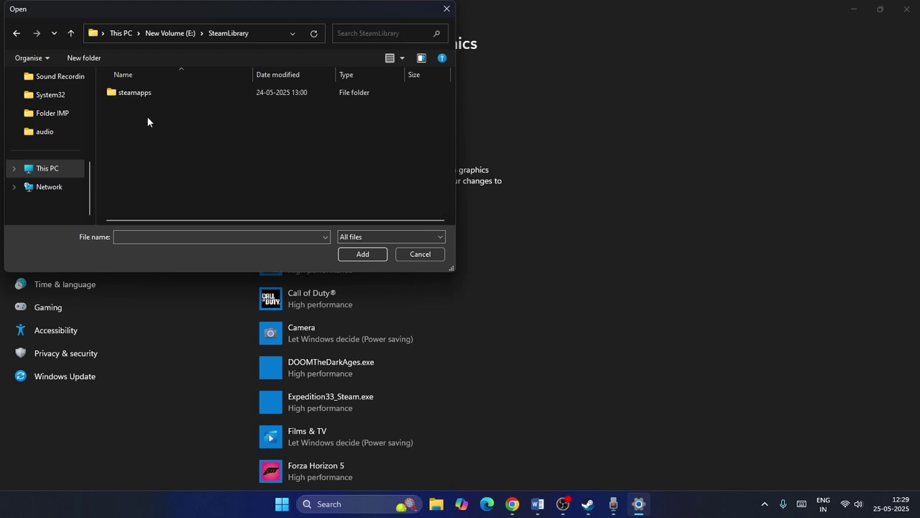
{"action": "double_click", "coordinate": [144, 95]}
{"action": "double_click", "coordinate": [144, 99]}
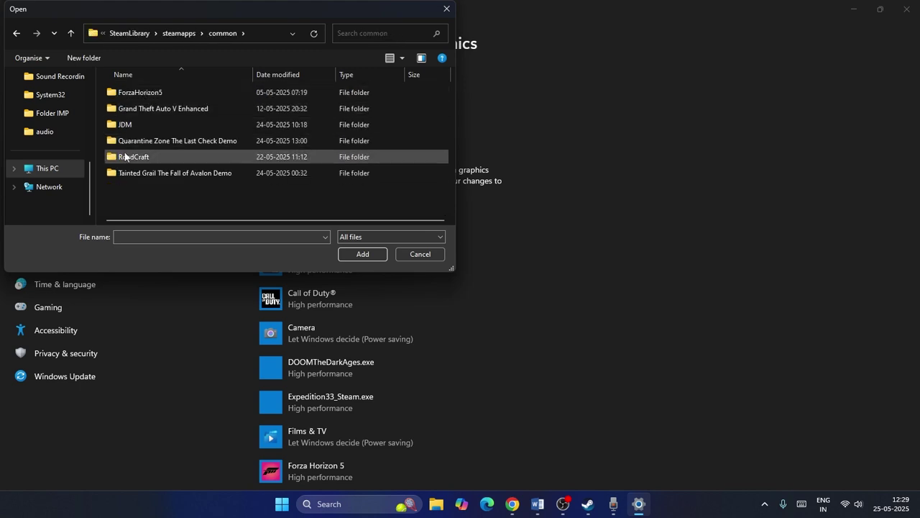
- Add the Roadcraft - Retail application from RoadCraft\root\bin\pc to the custom graphics options for apps
{"action": "double_click", "coordinate": [125, 156]}
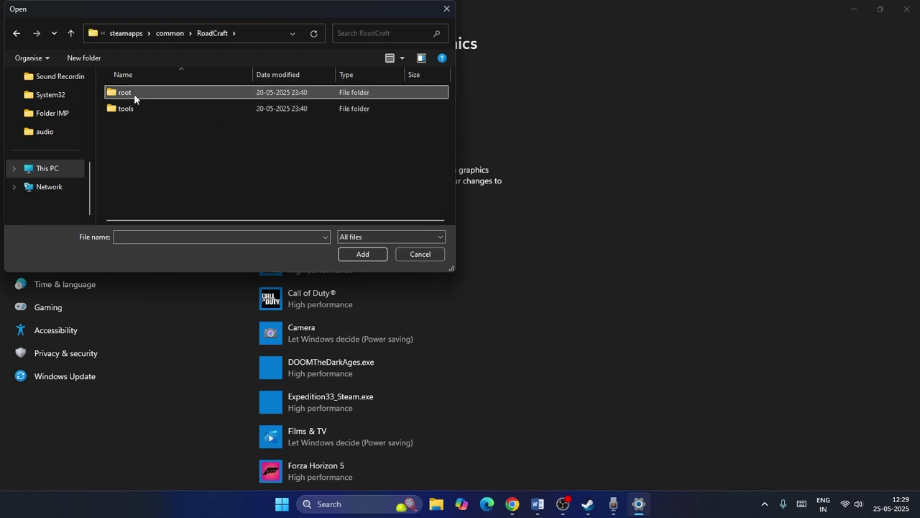
{"action": "double_click", "coordinate": [134, 94]}
{"action": "double_click", "coordinate": [141, 93]}
{"action": "double_click", "coordinate": [138, 92]}
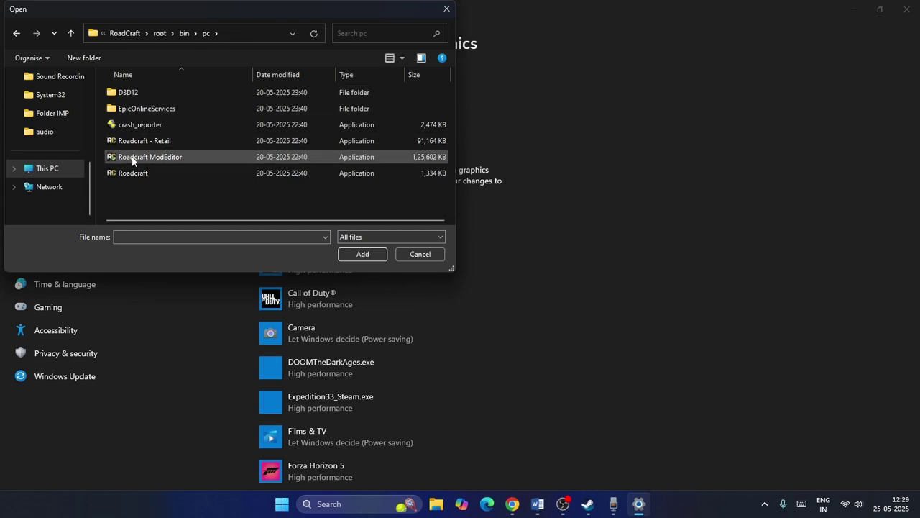
{"action": "left_click", "coordinate": [168, 140]}
{"action": "left_click", "coordinate": [351, 257]}
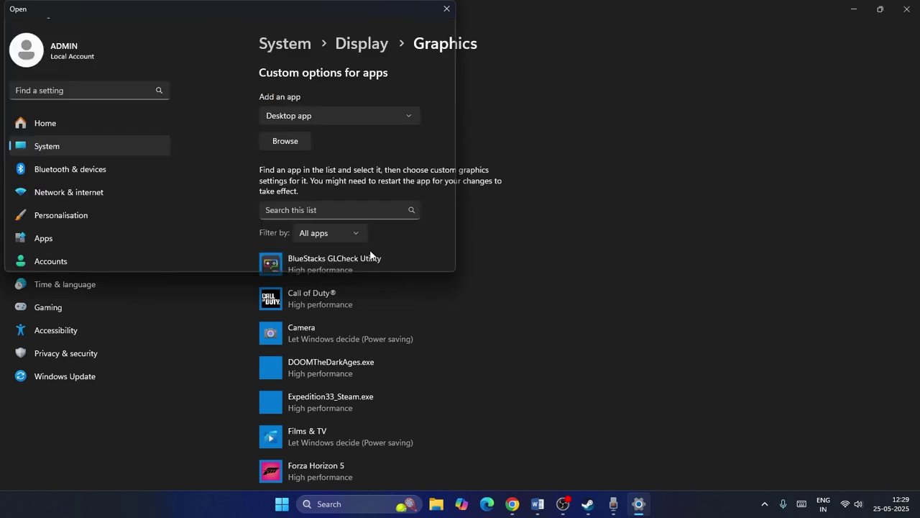
- Save High performance as RoadCraft's graphics preference and close Settings
{"action": "left_click", "coordinate": [427, 209]}
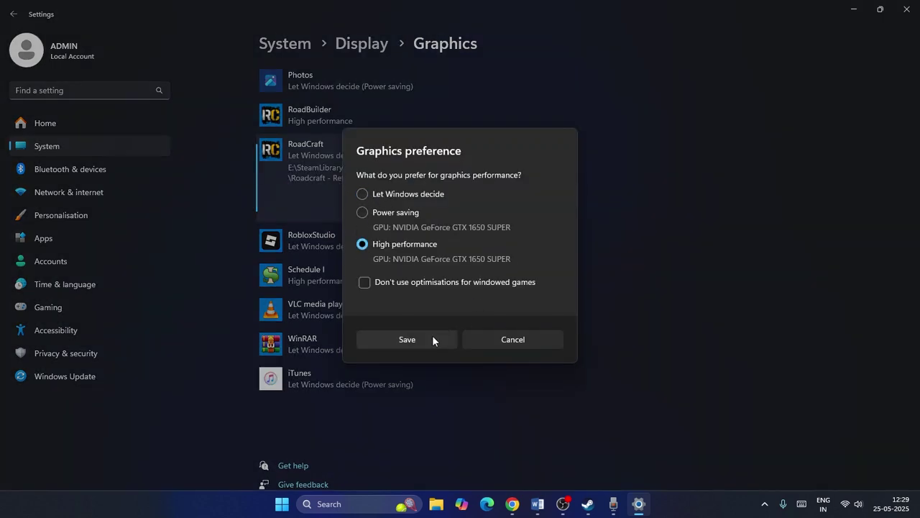
{"action": "left_click", "coordinate": [407, 339]}
{"action": "left_click", "coordinate": [907, 8]}
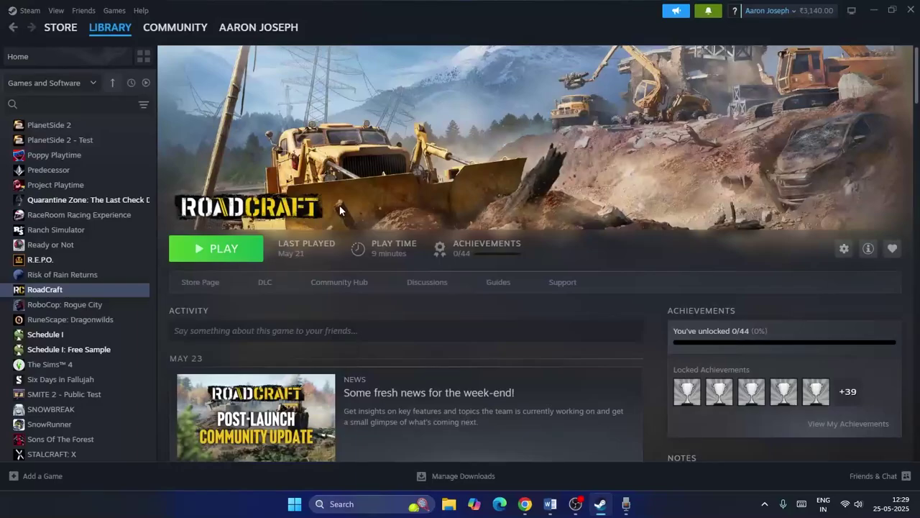
- Switch to the Word document and read Step 8 about rolling back the graphics driver
{"action": "left_click", "coordinate": [551, 503]}
{"action": "scroll", "coordinate": [419, 227], "scroll_direction": "down", "scroll_amount": 1}
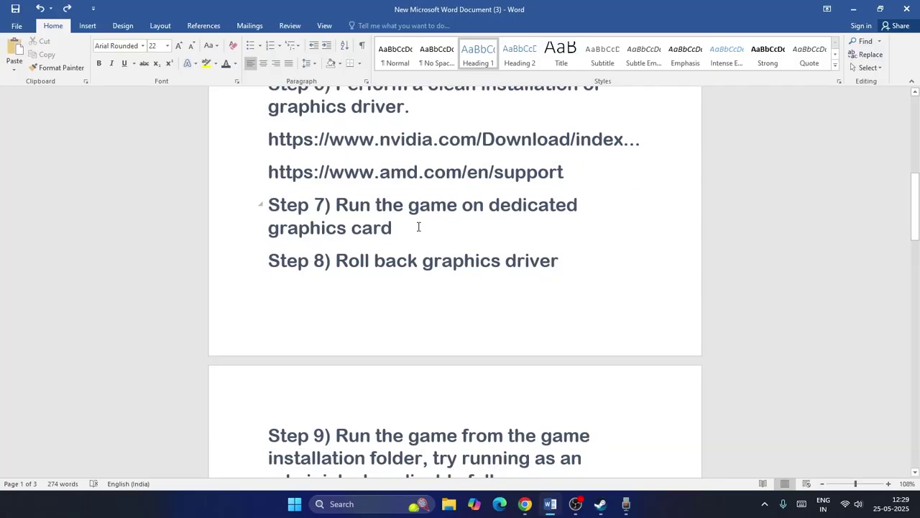
{"action": "scroll", "coordinate": [414, 219], "scroll_direction": "down", "scroll_amount": 1}
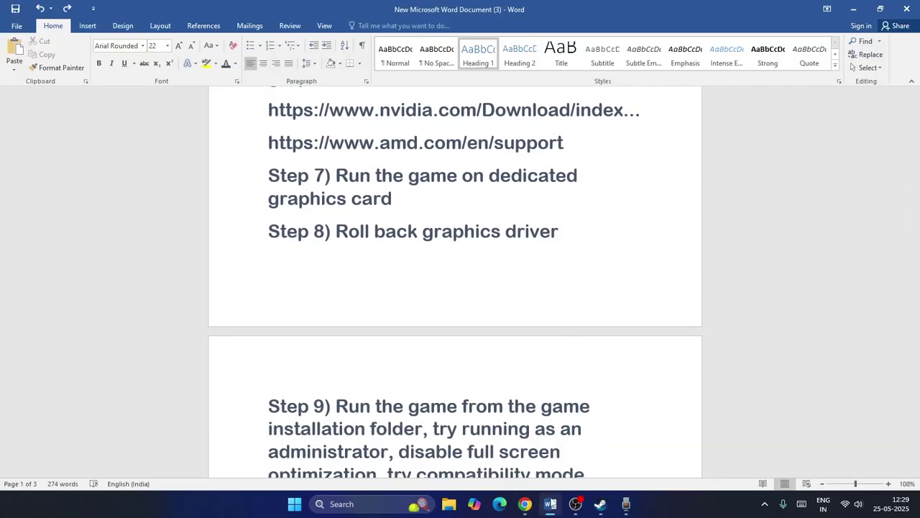
- Switch to Chrome, return to NVIDIA's Manual Driver Search and rerun the search for the RTX 5090 Laptop GPU on Windows 11
{"action": "left_click", "coordinate": [525, 503]}
{"action": "left_click", "coordinate": [360, 10]}
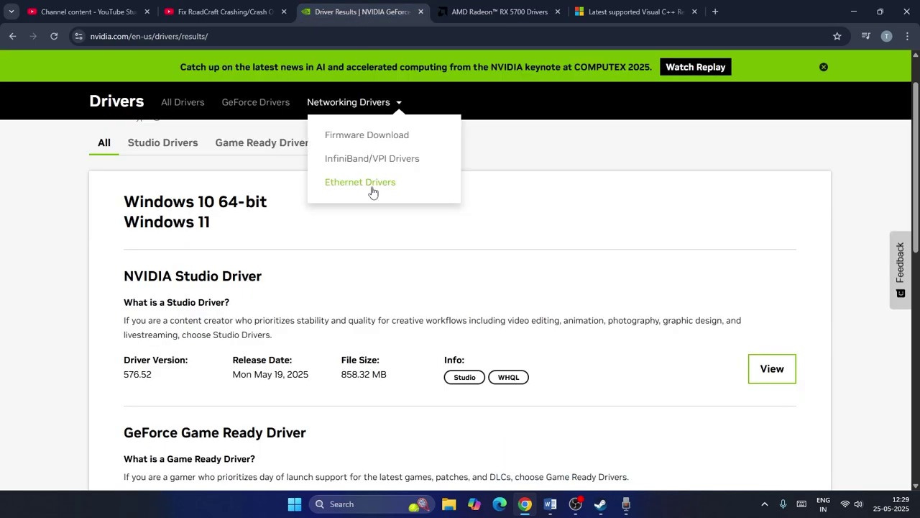
{"action": "scroll", "coordinate": [370, 191], "scroll_direction": "down", "scroll_amount": 3}
{"action": "scroll", "coordinate": [369, 192], "scroll_direction": "up", "scroll_amount": 3}
{"action": "scroll", "coordinate": [2, 129], "scroll_direction": "up", "scroll_amount": 1}
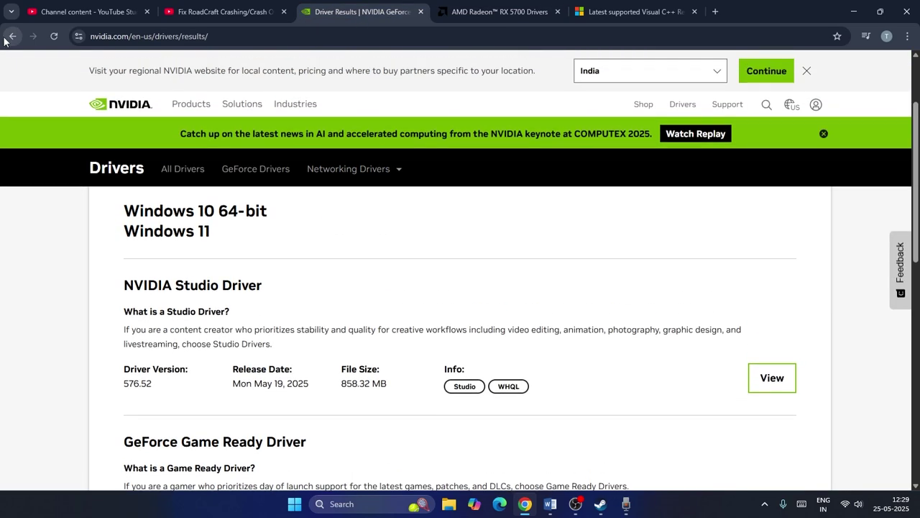
{"action": "left_click", "coordinate": [13, 36]}
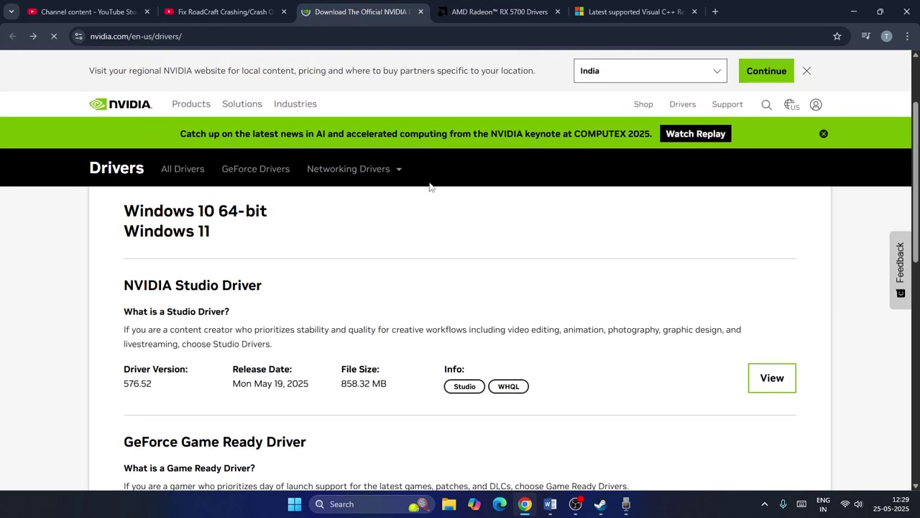
{"action": "scroll", "coordinate": [501, 159], "scroll_direction": "up", "scroll_amount": 5}
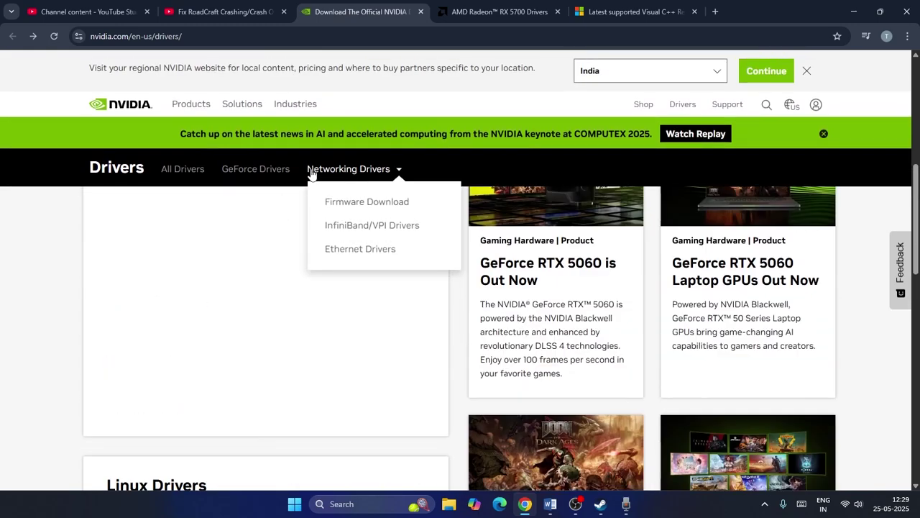
{"action": "scroll", "coordinate": [314, 266], "scroll_direction": "down", "scroll_amount": 6}
{"action": "scroll", "coordinate": [314, 266], "scroll_direction": "up", "scroll_amount": 5}
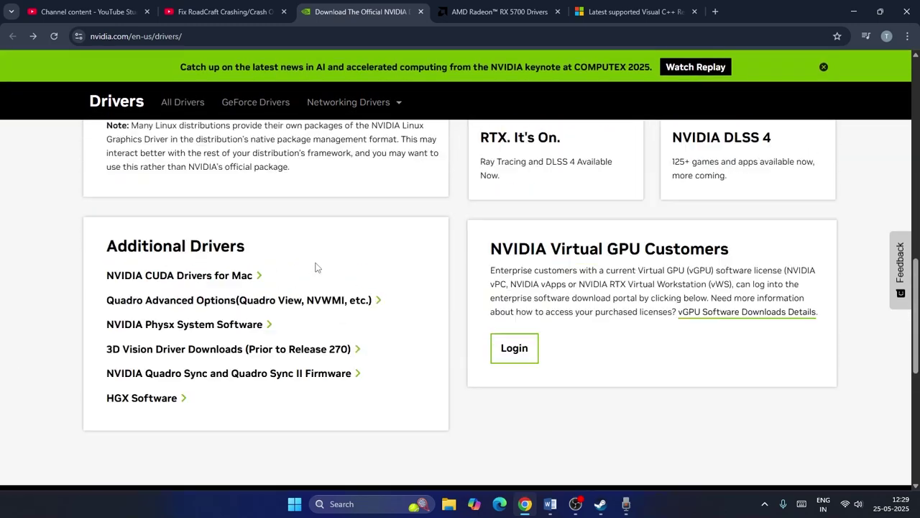
{"action": "scroll", "coordinate": [314, 267], "scroll_direction": "up", "scroll_amount": 3}
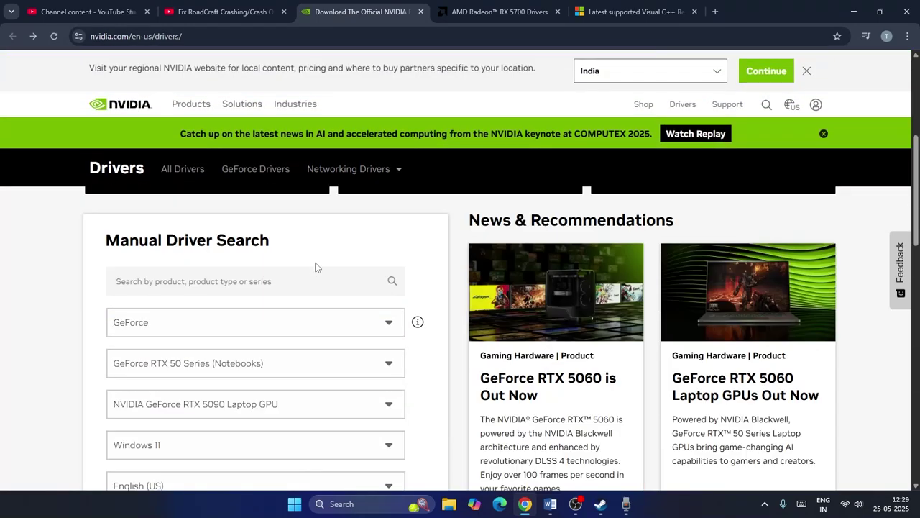
{"action": "scroll", "coordinate": [314, 267], "scroll_direction": "down", "scroll_amount": 3}
{"action": "left_click", "coordinate": [136, 352]}
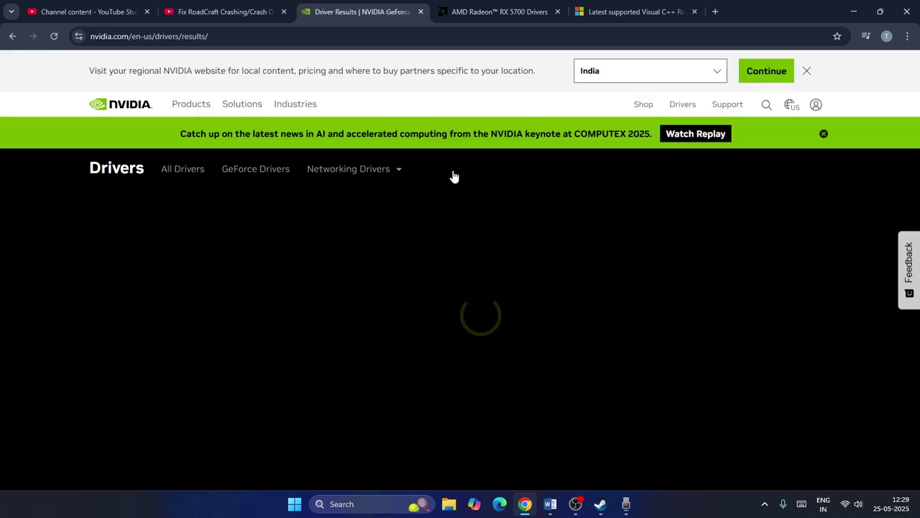
- Expand the older driver versions in the results, review them and highlight the release date of NVIDIA Studio Driver 572.83
{"action": "scroll", "coordinate": [418, 222], "scroll_direction": "down", "scroll_amount": 3}
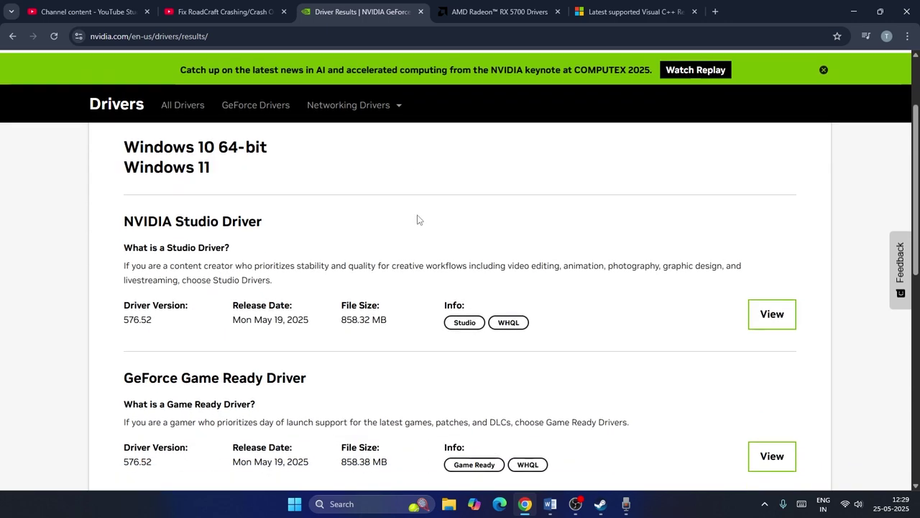
{"action": "scroll", "coordinate": [418, 220], "scroll_direction": "down", "scroll_amount": 3}
{"action": "scroll", "coordinate": [418, 220], "scroll_direction": "up", "scroll_amount": 1}
{"action": "scroll", "coordinate": [323, 302], "scroll_direction": "down", "scroll_amount": 1}
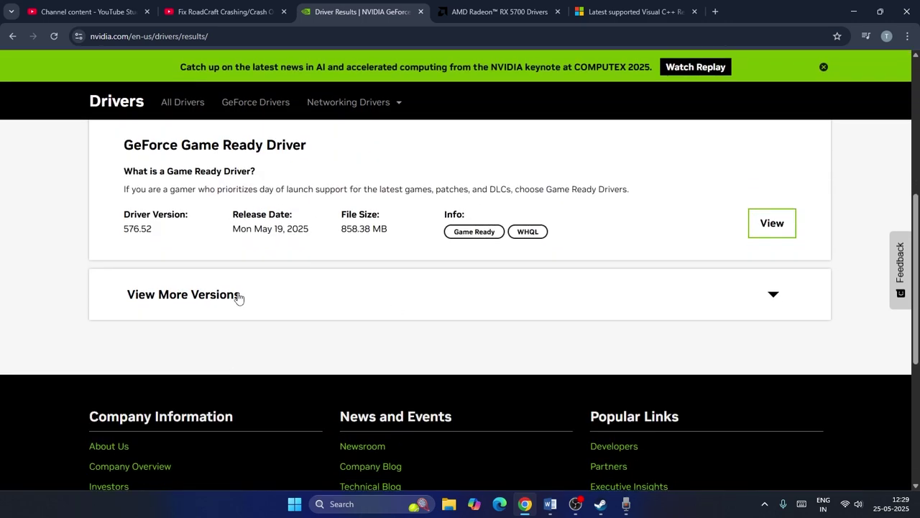
{"action": "left_click", "coordinate": [774, 296]}
{"action": "scroll", "coordinate": [547, 262], "scroll_direction": "down", "scroll_amount": 8}
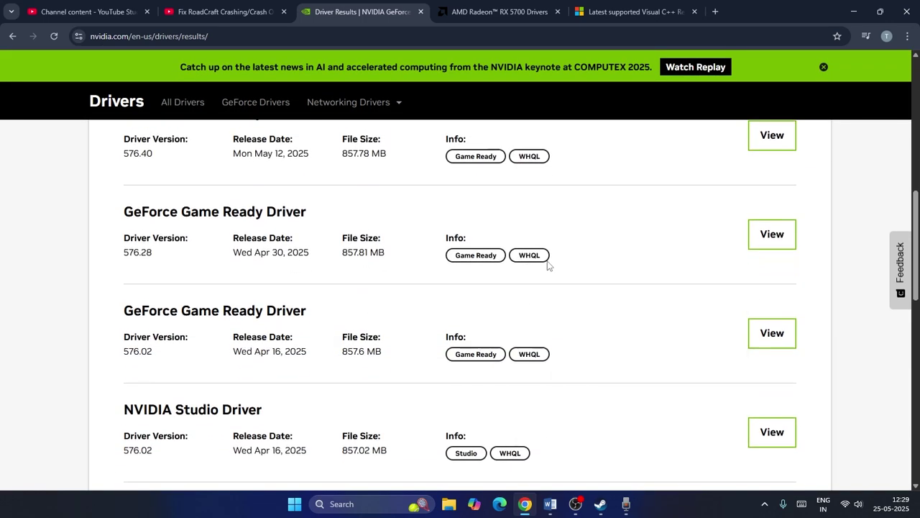
{"action": "scroll", "coordinate": [548, 265], "scroll_direction": "up", "scroll_amount": 2}
{"action": "scroll", "coordinate": [548, 264], "scroll_direction": "up", "scroll_amount": 10}
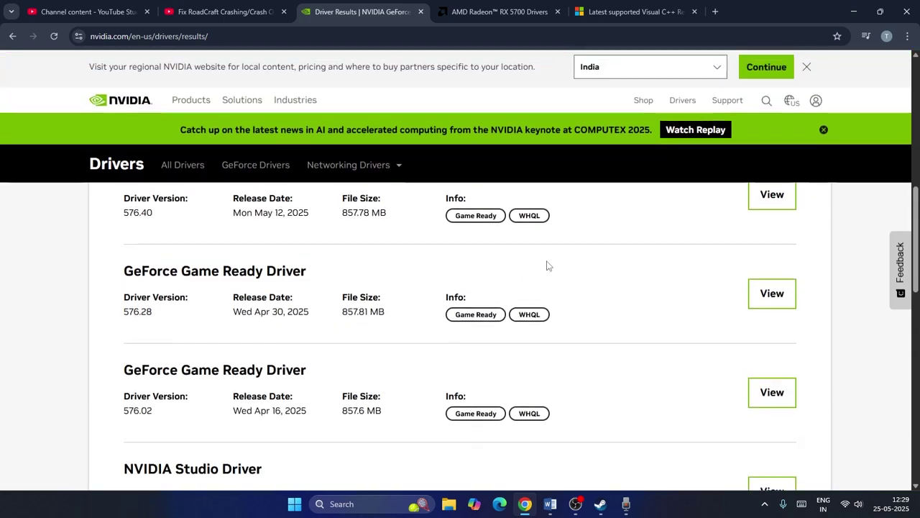
{"action": "scroll", "coordinate": [547, 263], "scroll_direction": "down", "scroll_amount": 3}
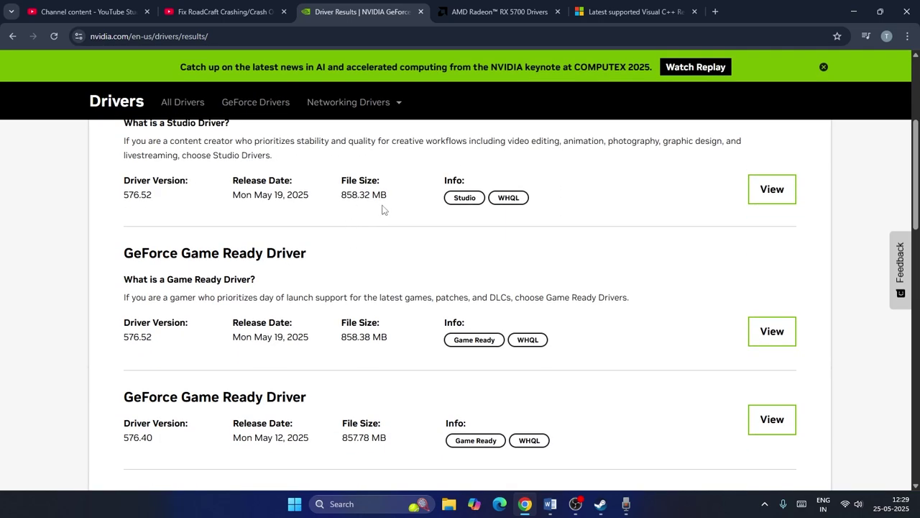
{"action": "scroll", "coordinate": [383, 210], "scroll_direction": "down", "scroll_amount": 8}
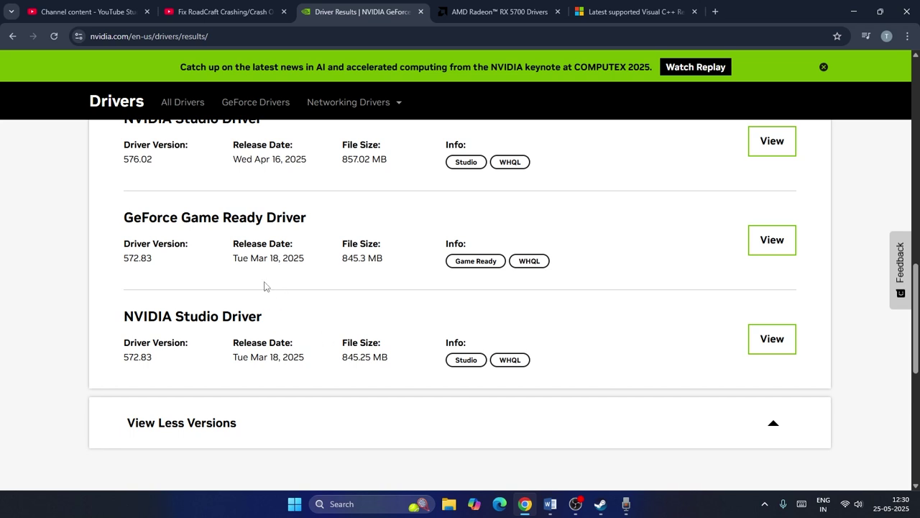
{"action": "left_click_drag", "start_coordinate": [255, 356], "coordinate": [288, 362]}
{"action": "left_click", "coordinate": [317, 366]}
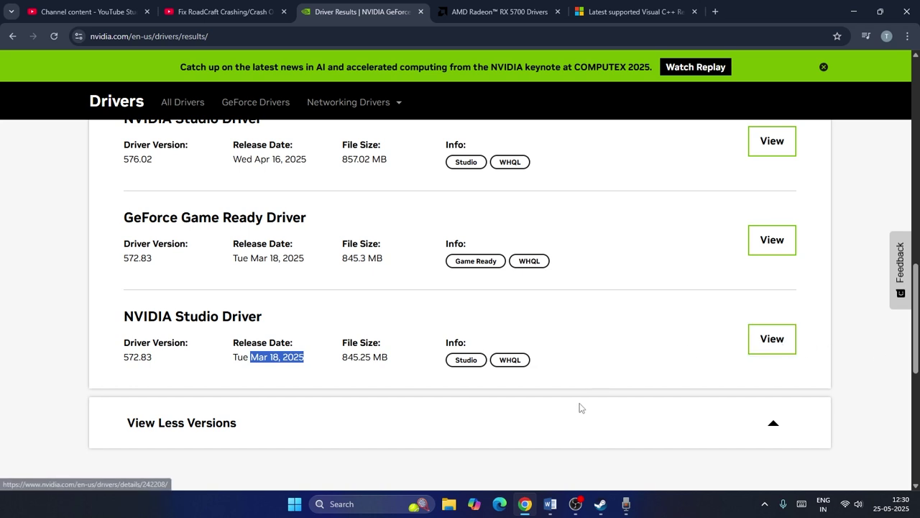
- Switch to the Word document and highlight the Step 9 text about running the game from its installation folder
{"action": "left_click", "coordinate": [551, 505]}
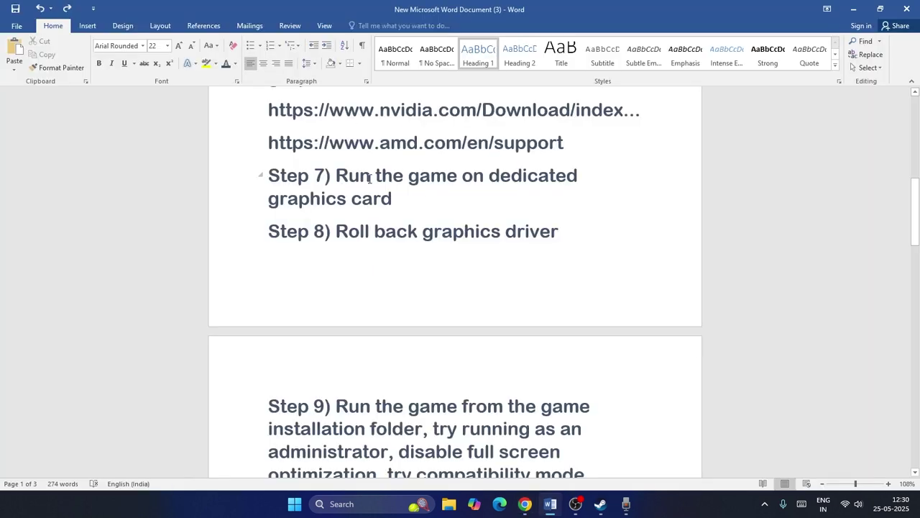
{"action": "scroll", "coordinate": [386, 187], "scroll_direction": "down", "scroll_amount": 5}
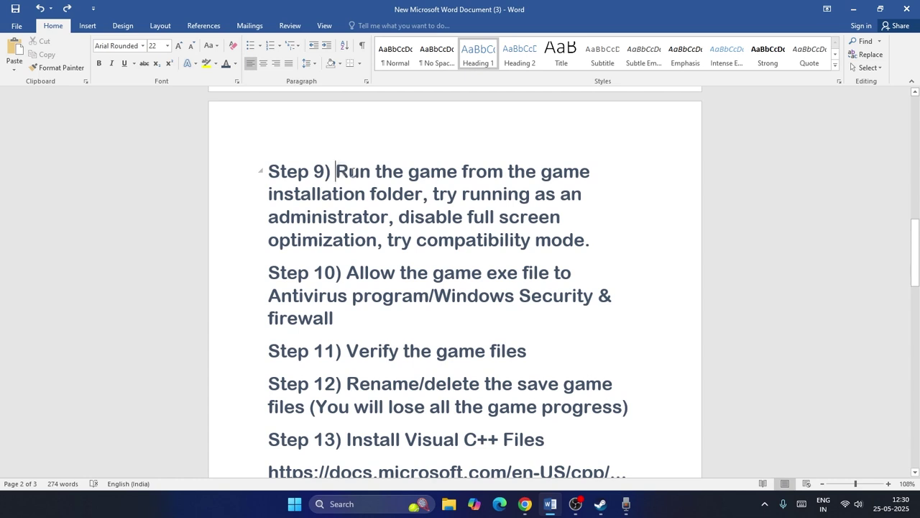
{"action": "left_click_drag", "start_coordinate": [336, 171], "coordinate": [596, 238]}
{"action": "left_click", "coordinate": [635, 255]}
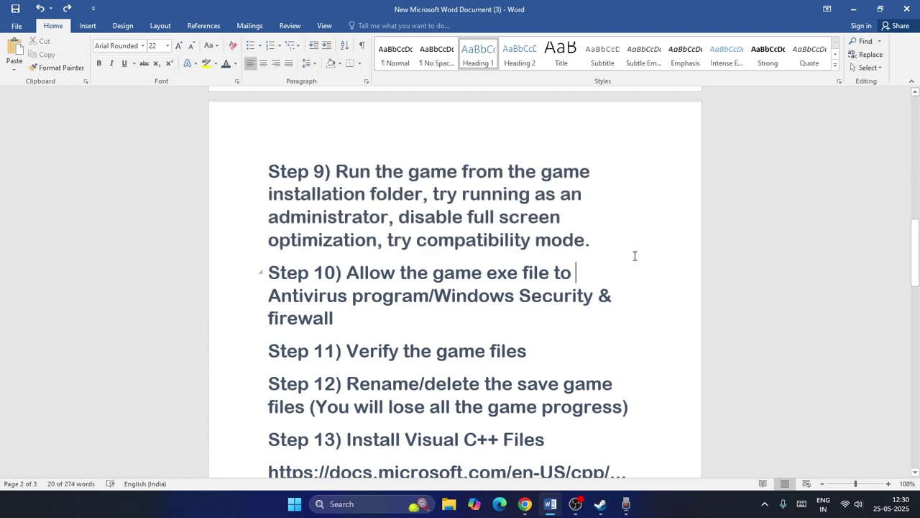
- Switch to Steam, view RoadCraft's installed files properties to see which drive holds the game, and close Steam
{"action": "left_click", "coordinate": [601, 504]}
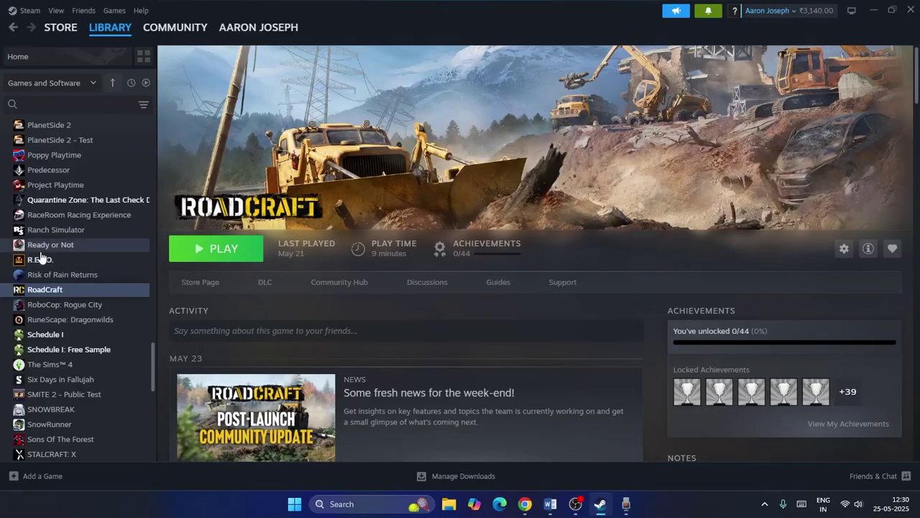
{"action": "right_click", "coordinate": [47, 293]}
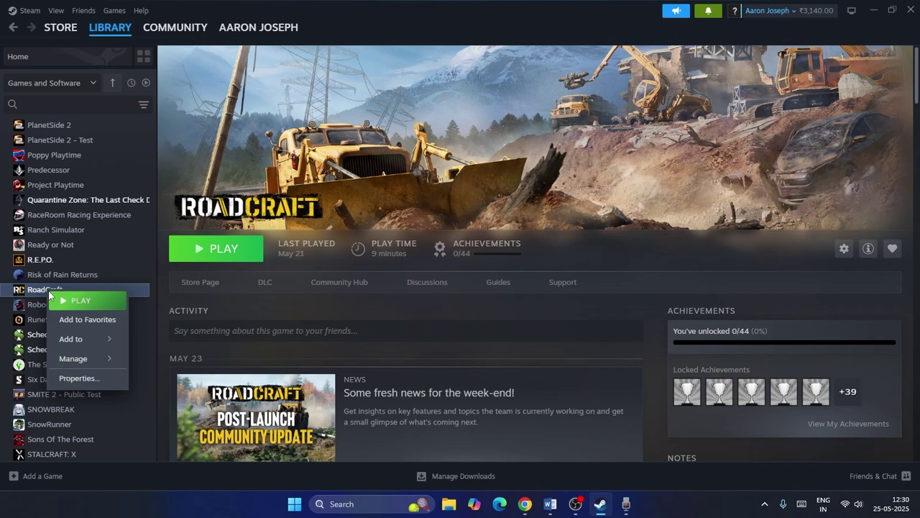
{"action": "left_click", "coordinate": [75, 378]}
{"action": "left_click", "coordinate": [277, 173]}
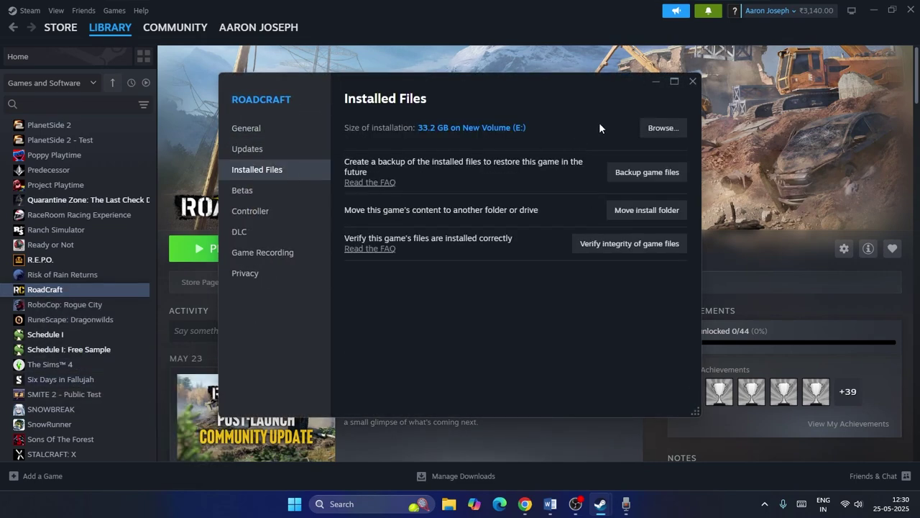
{"action": "left_click", "coordinate": [692, 81]}
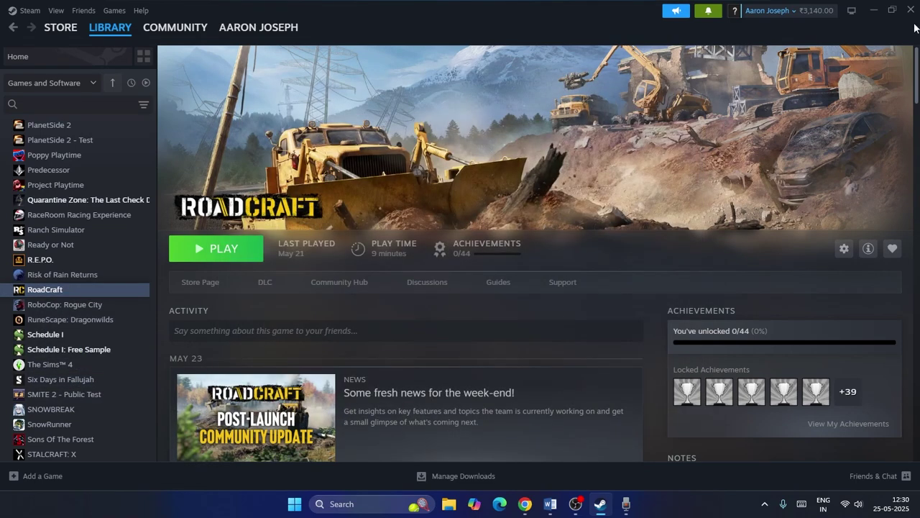
{"action": "left_click", "coordinate": [911, 10]}
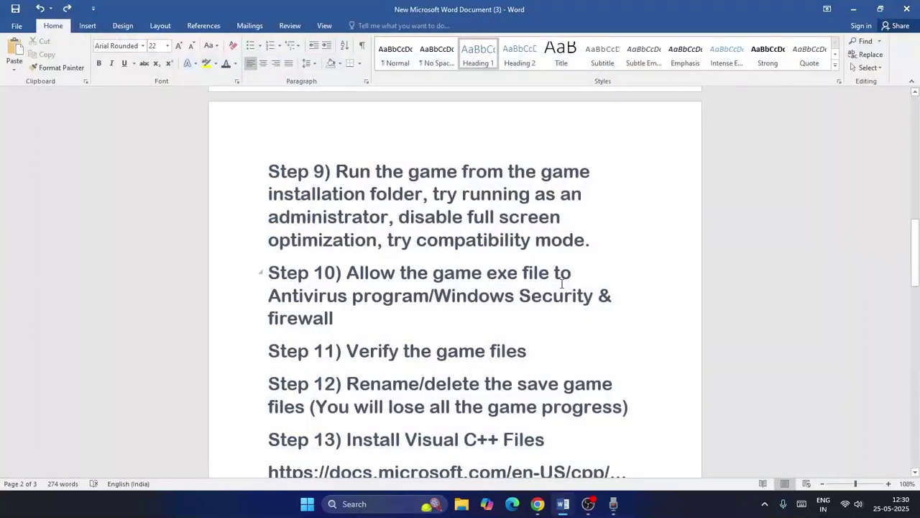
- Open File Explorer and browse to SteamLibrary\steamapps\common on New Volume (E:)
{"action": "left_click", "coordinate": [461, 508]}
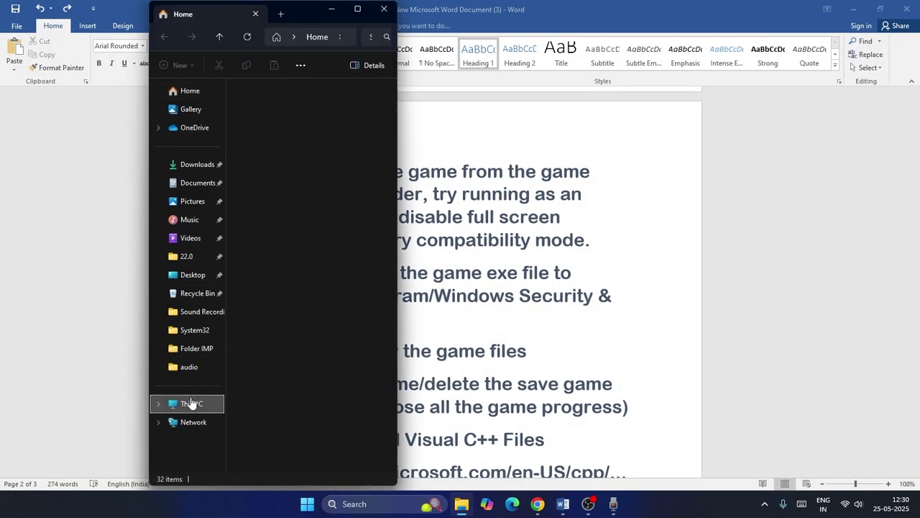
{"action": "left_click", "coordinate": [191, 403]}
{"action": "left_click", "coordinate": [357, 9]}
{"action": "left_click", "coordinate": [445, 113]}
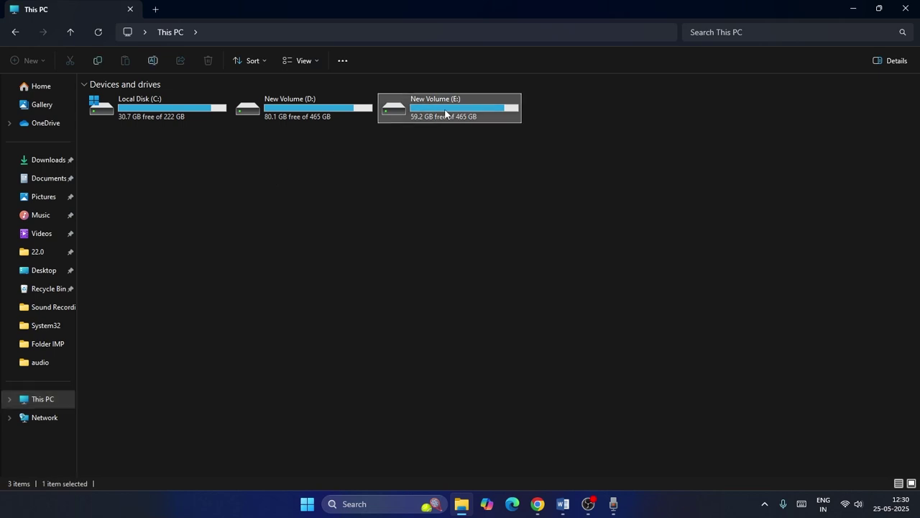
{"action": "double_click", "coordinate": [445, 113]}
{"action": "double_click", "coordinate": [169, 142]}
{"action": "left_click", "coordinate": [138, 101]}
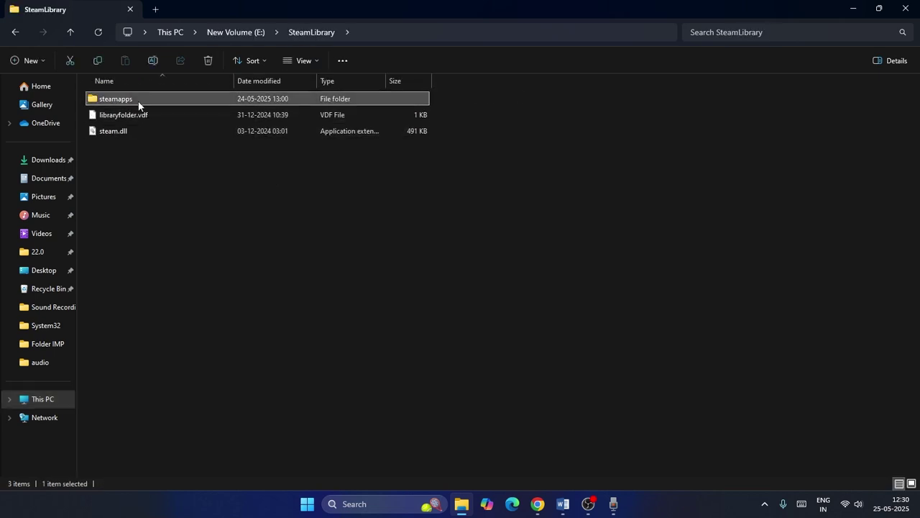
{"action": "double_click", "coordinate": [138, 101]}
{"action": "left_click", "coordinate": [138, 99]}
{"action": "double_click", "coordinate": [139, 100]}
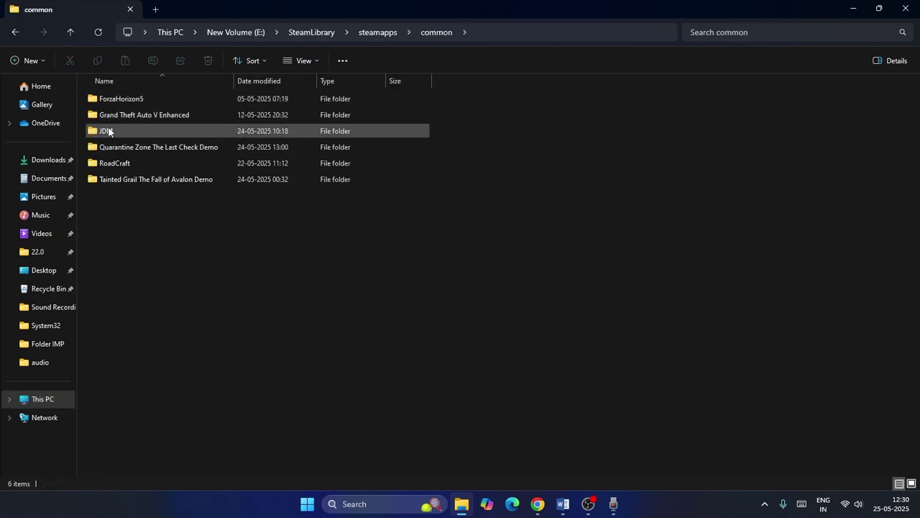
- Go into RoadCraft\root\bin\pc and locate the Roadcraft - Retail application among its files
{"action": "double_click", "coordinate": [114, 163]}
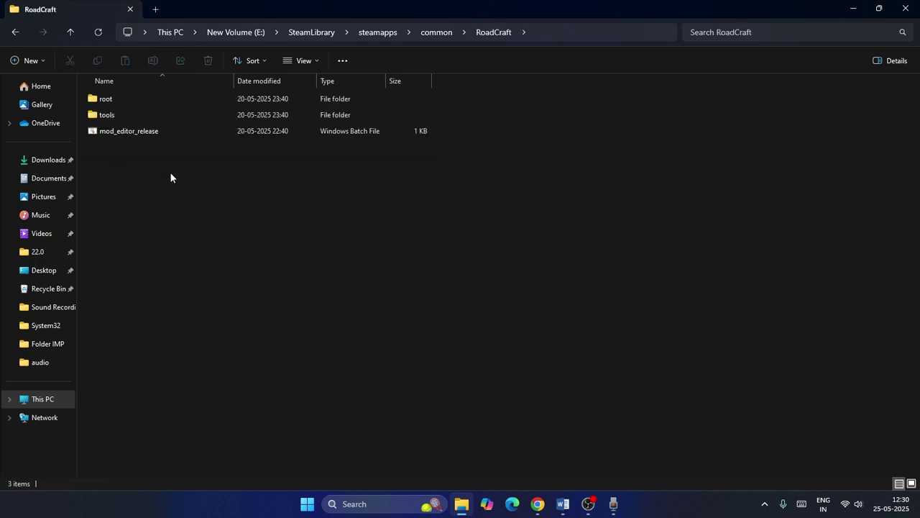
{"action": "double_click", "coordinate": [110, 99]}
{"action": "double_click", "coordinate": [109, 99]}
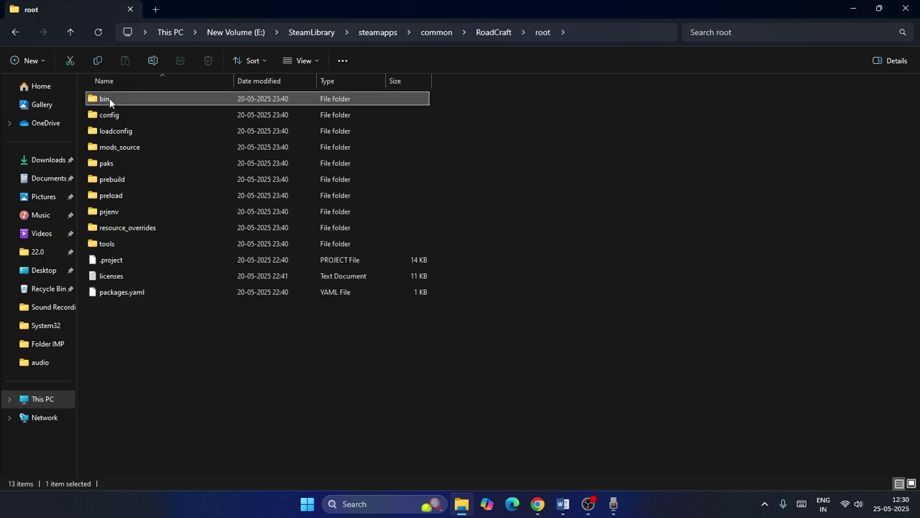
{"action": "double_click", "coordinate": [102, 100]}
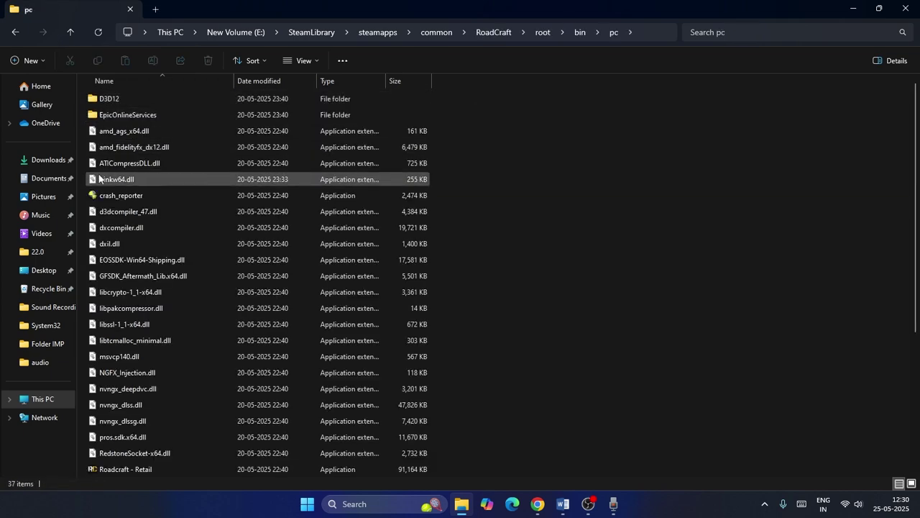
{"action": "scroll", "coordinate": [162, 181], "scroll_direction": "down", "scroll_amount": 4}
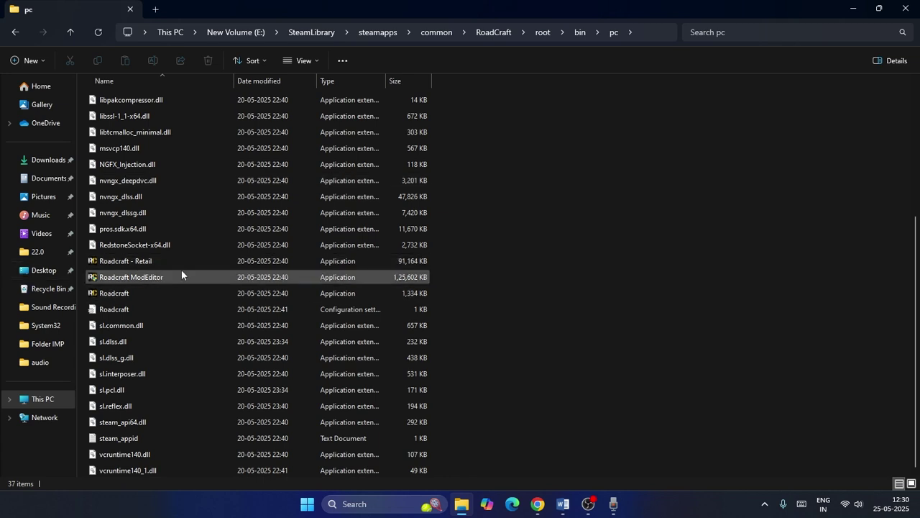
- Set the Roadcraft - Retail application to run as an administrator in its compatibility properties and apply the change
{"action": "mouse_move", "coordinate": [152, 261]}
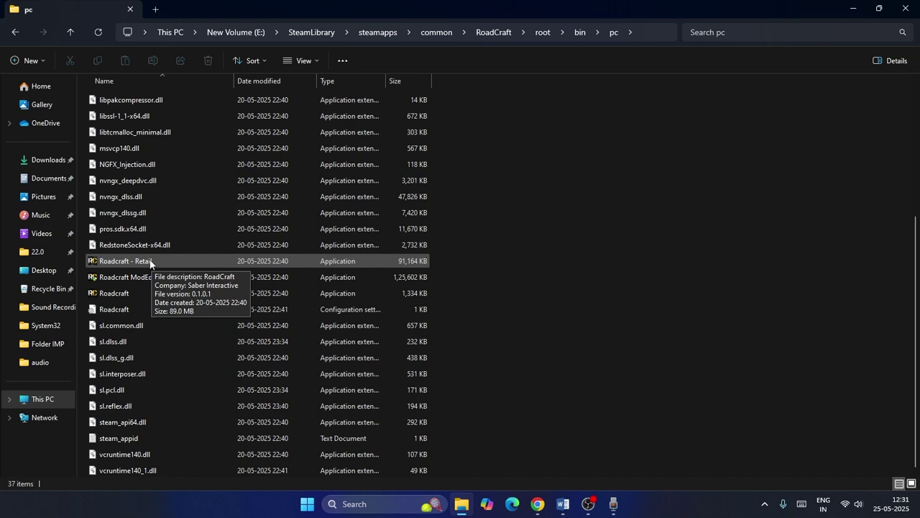
{"action": "right_click", "coordinate": [151, 263]}
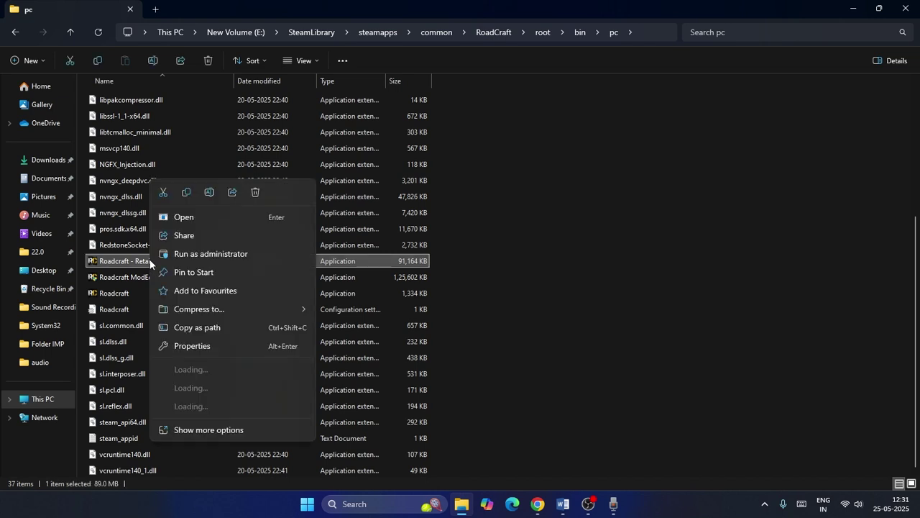
{"action": "left_click", "coordinate": [180, 430]}
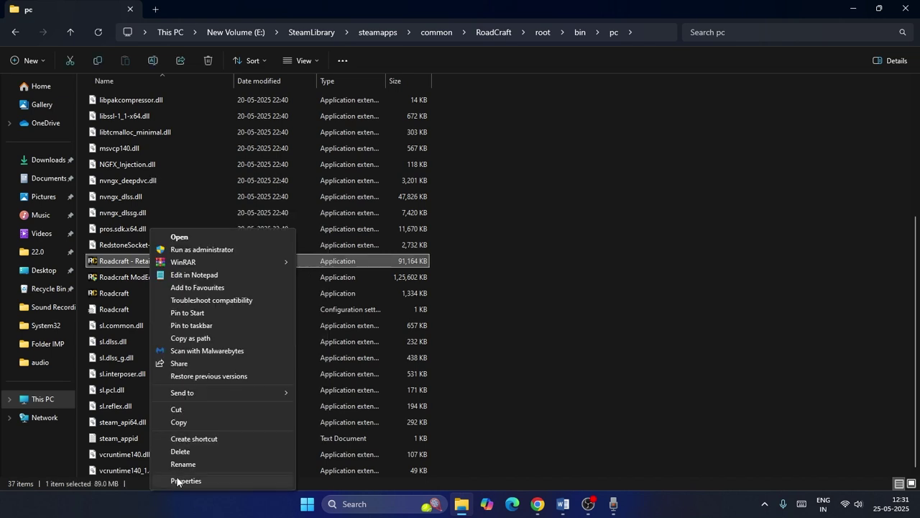
{"action": "left_click", "coordinate": [185, 479]}
{"action": "left_click", "coordinate": [252, 199]}
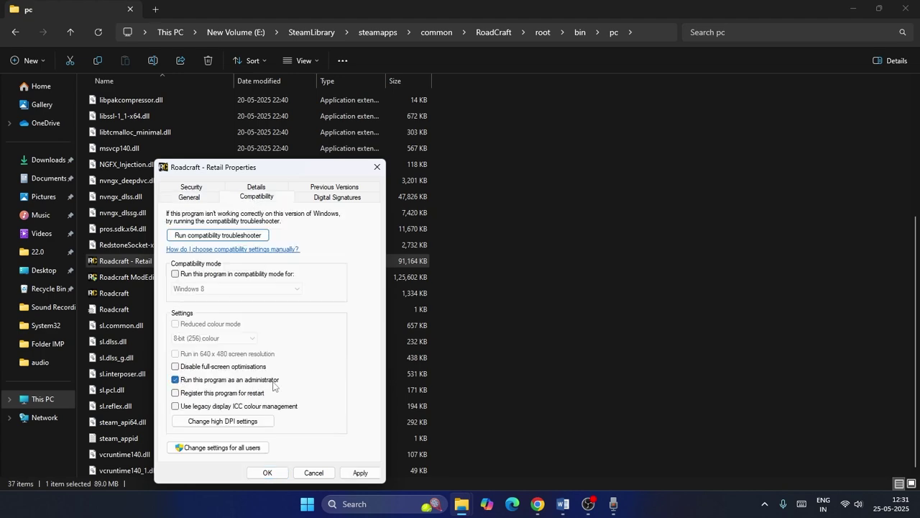
{"action": "left_click", "coordinate": [360, 472]}
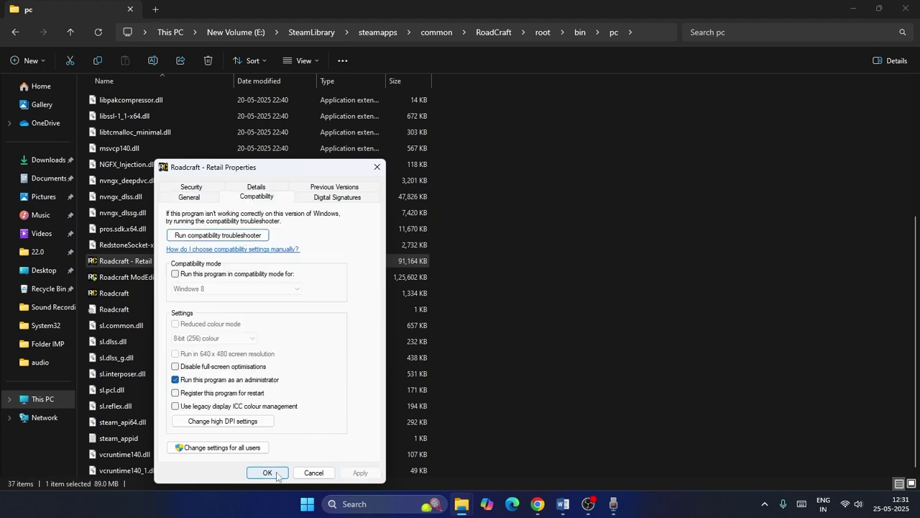
{"action": "left_click", "coordinate": [266, 473]}
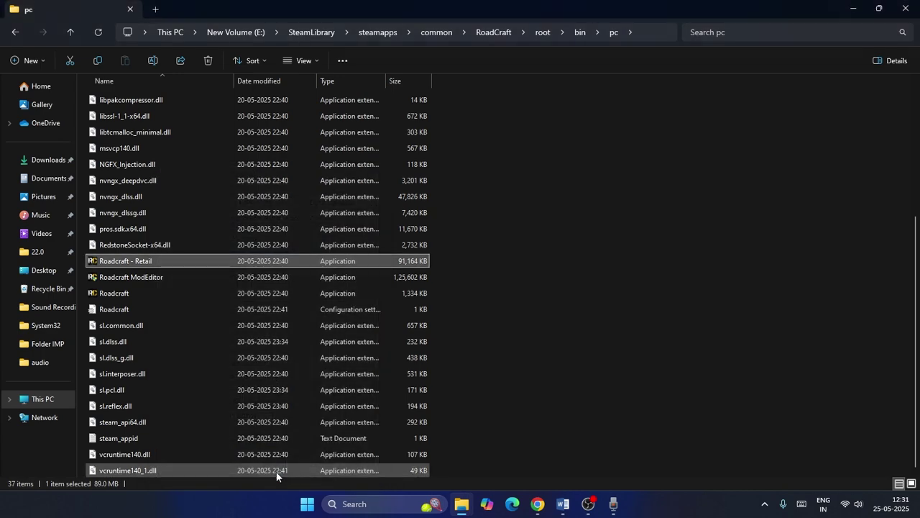
- Enable compatibility mode for Roadcraft - Retail, try Windows 7, settle on Windows 8, apply it and close File Explorer
{"action": "right_click", "coordinate": [154, 261]}
{"action": "left_click", "coordinate": [227, 437]}
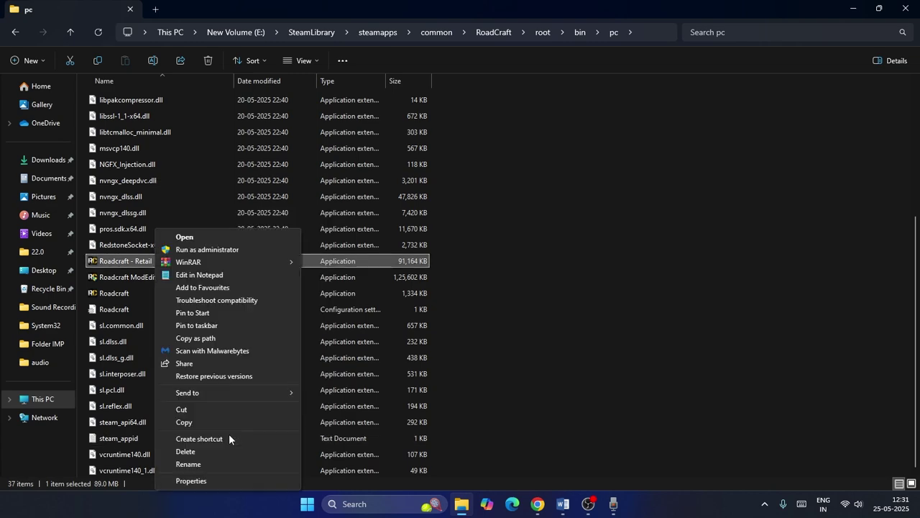
{"action": "left_click", "coordinate": [222, 480]}
{"action": "left_click", "coordinate": [252, 200]}
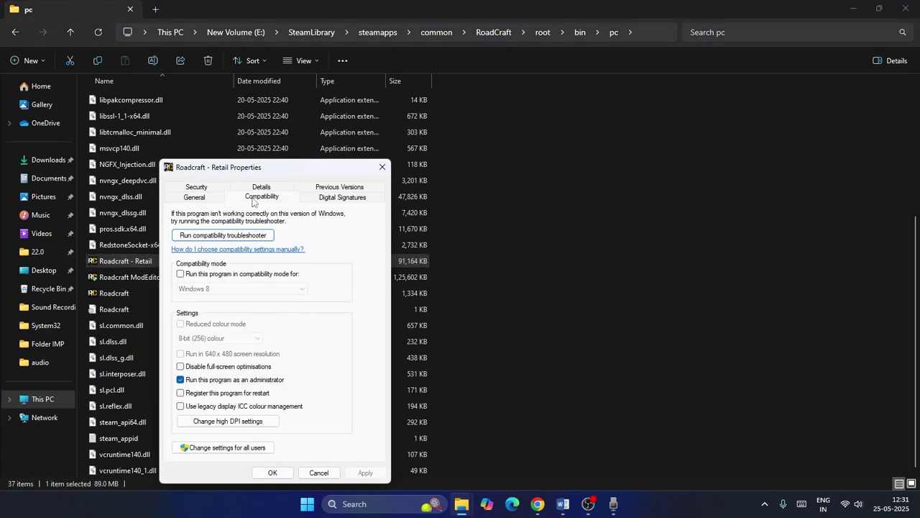
{"action": "left_click", "coordinate": [181, 274]}
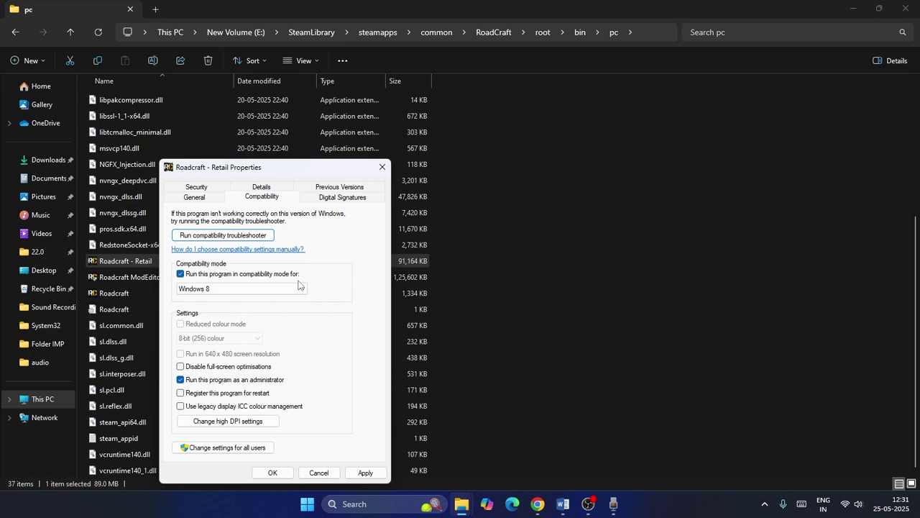
{"action": "left_click", "coordinate": [299, 286]}
{"action": "left_click", "coordinate": [230, 321]}
{"action": "left_click", "coordinate": [214, 288]}
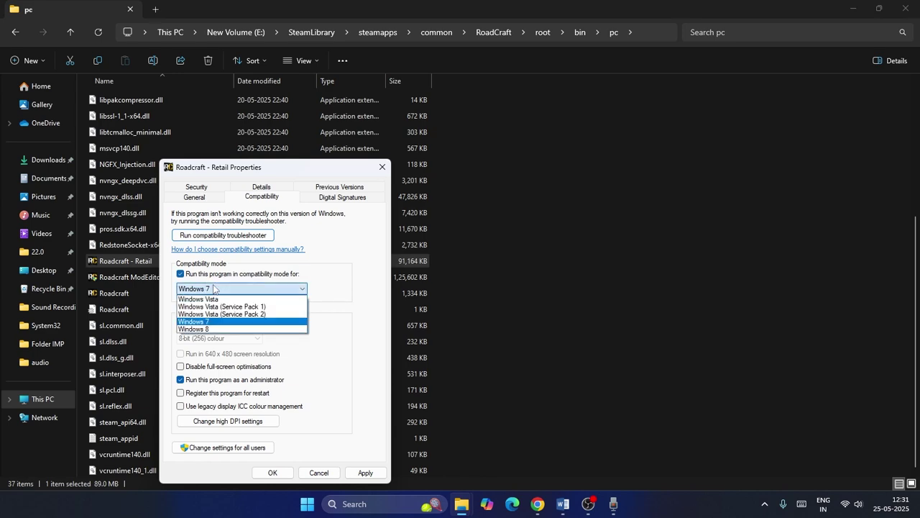
{"action": "left_click", "coordinate": [213, 329]}
{"action": "left_click", "coordinate": [363, 471]}
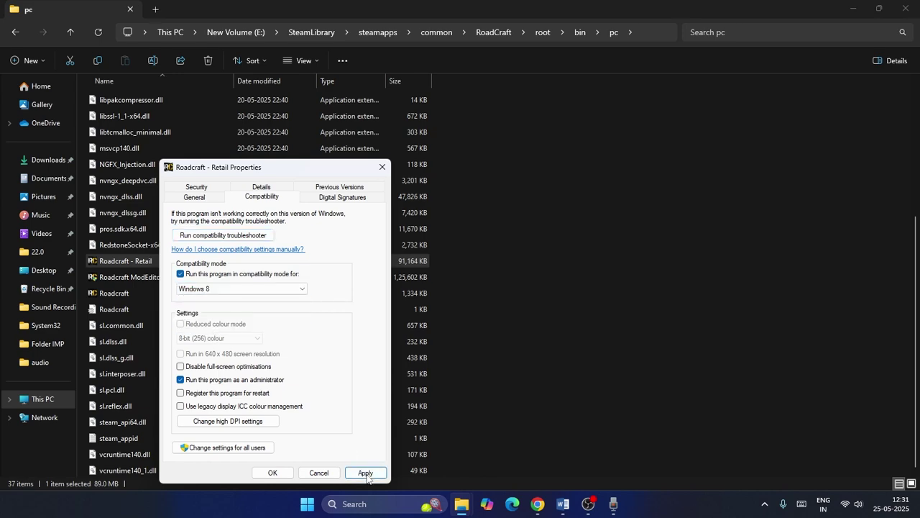
{"action": "left_click", "coordinate": [273, 472]}
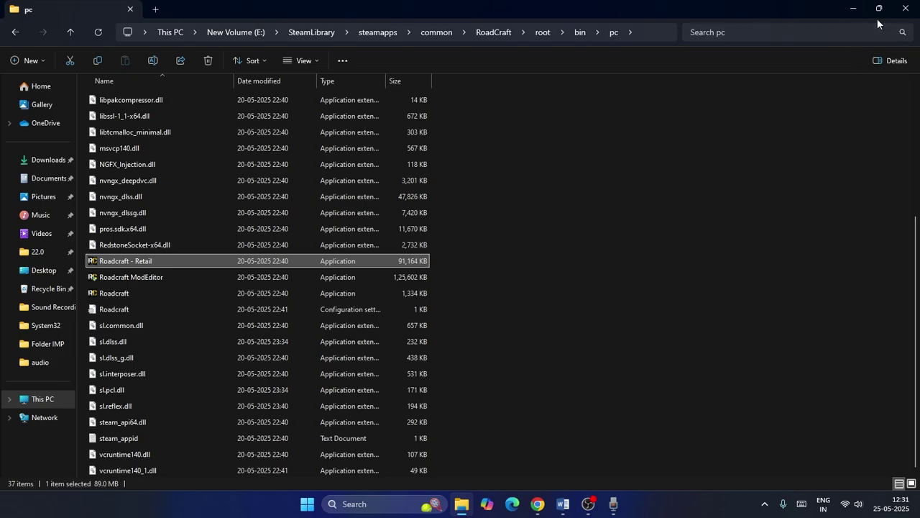
{"action": "left_click", "coordinate": [905, 9]}
- Read Step 10 in the document, then open Control Panel and go to the Windows Defender Firewall allowed apps list
{"action": "scroll", "coordinate": [586, 214], "scroll_direction": "down", "scroll_amount": 1}
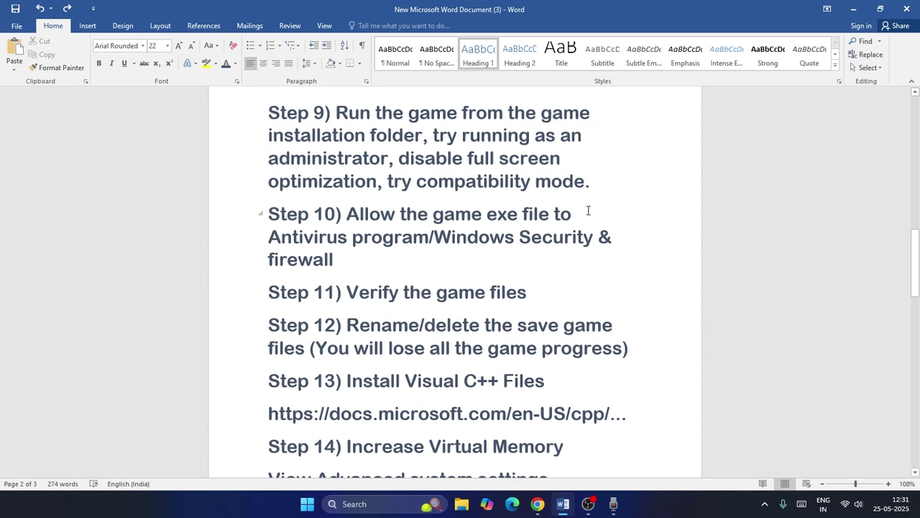
{"action": "left_click", "coordinate": [372, 503]}
{"action": "type", "text": "control panel"}
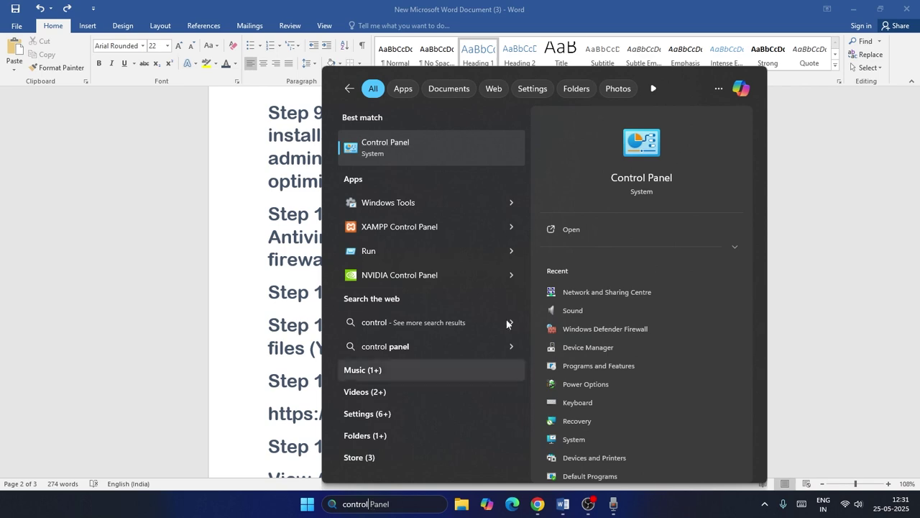
{"action": "left_click", "coordinate": [366, 152]}
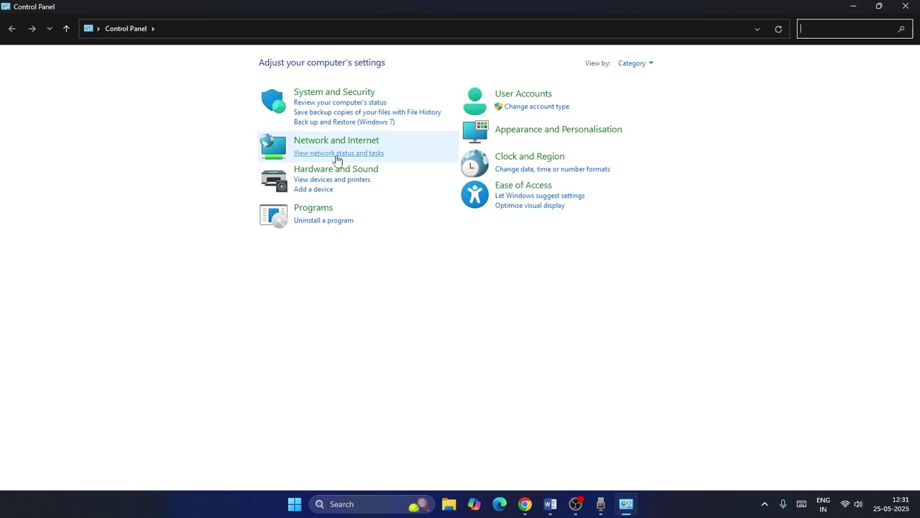
{"action": "left_click", "coordinate": [335, 93]}
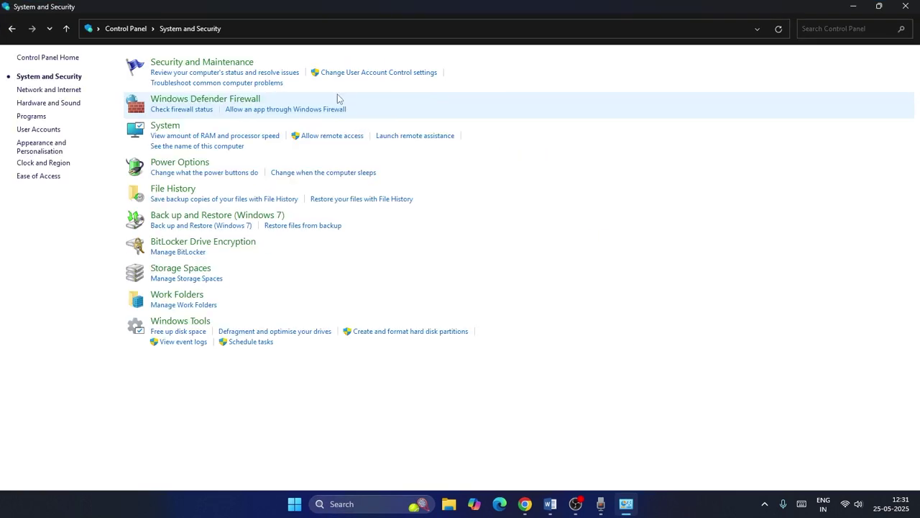
{"action": "left_click", "coordinate": [229, 104]}
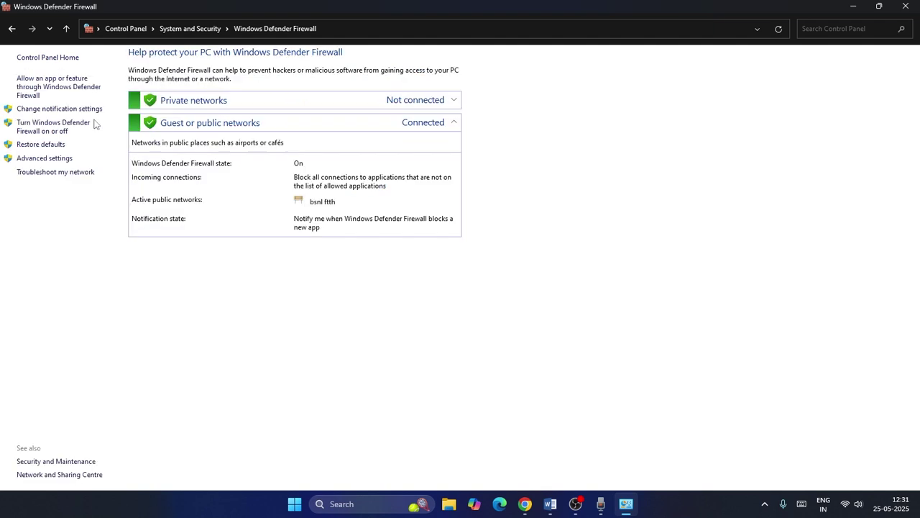
{"action": "left_click", "coordinate": [62, 86]}
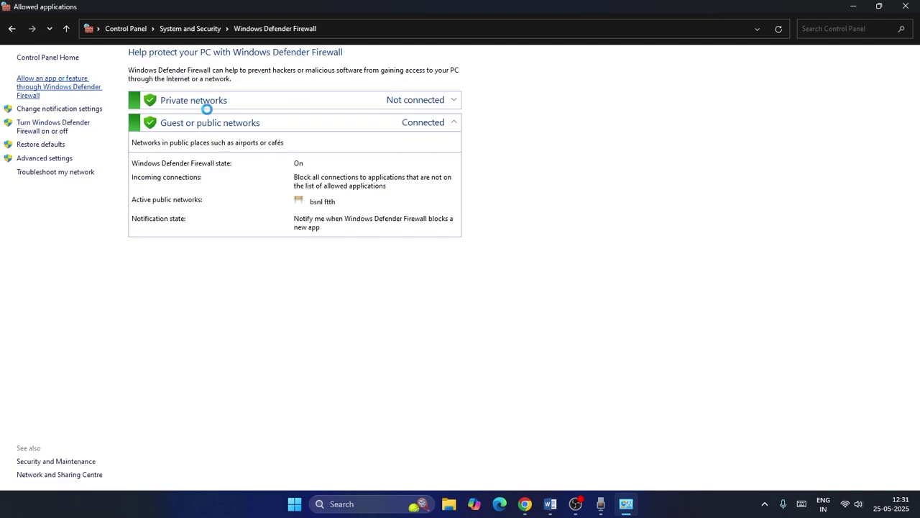
- Find the RoadCraft entries among the allowed apps, check their Private and Public permissions, and close Control Panel
{"action": "scroll", "coordinate": [385, 186], "scroll_direction": "down", "scroll_amount": 9}
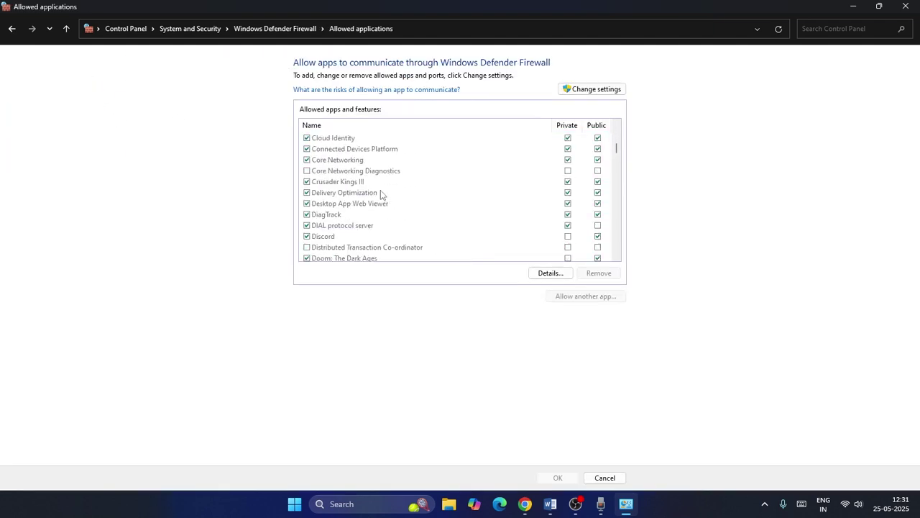
{"action": "scroll", "coordinate": [381, 190], "scroll_direction": "down", "scroll_amount": 15}
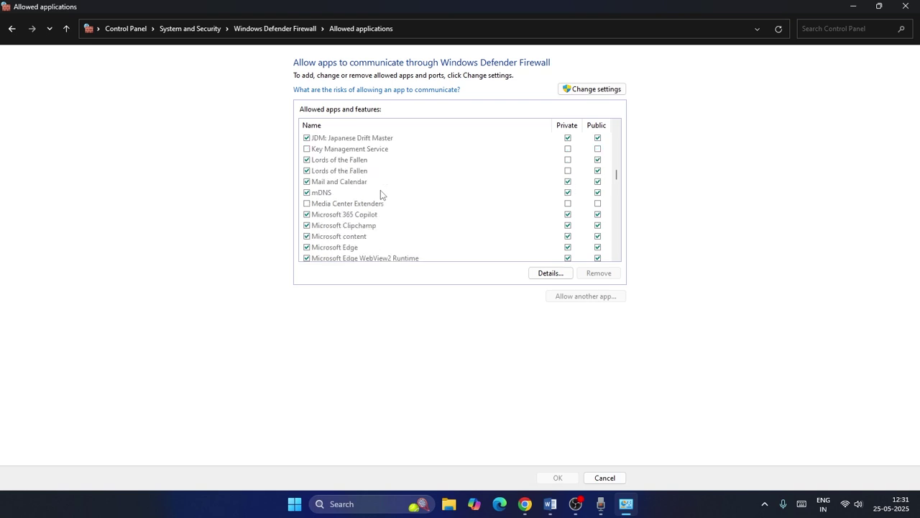
{"action": "scroll", "coordinate": [381, 193], "scroll_direction": "down", "scroll_amount": 15}
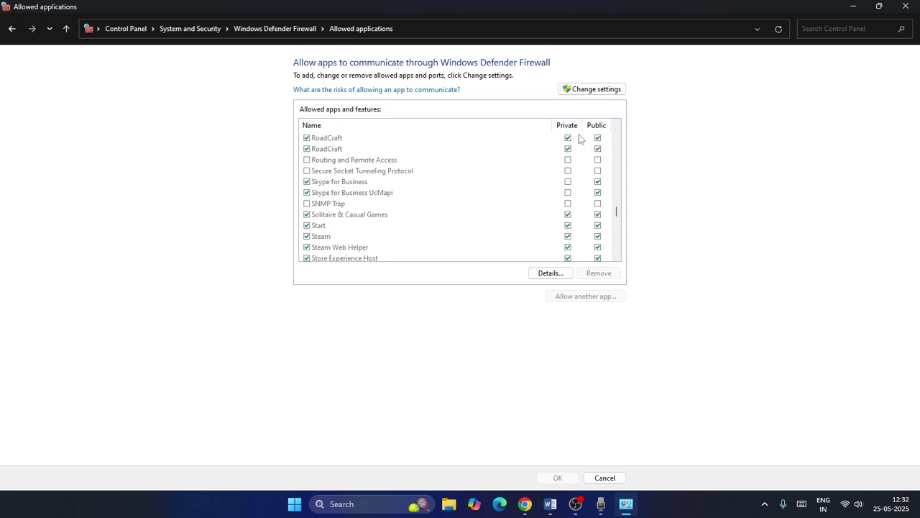
{"action": "left_click", "coordinate": [913, 8]}
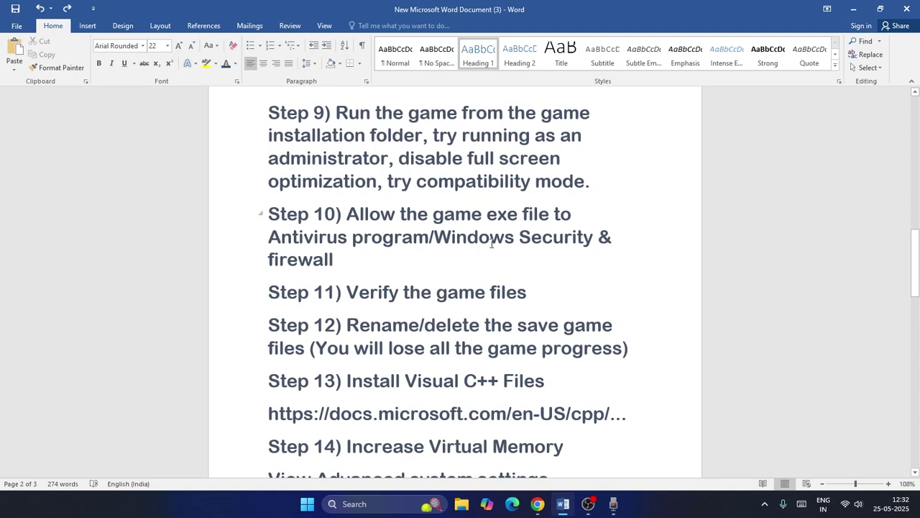
- Read Steps 11 to 13 in the document, covering game file verification, save game files and installing Visual C++ files
{"action": "scroll", "coordinate": [492, 244], "scroll_direction": "down", "scroll_amount": 3}
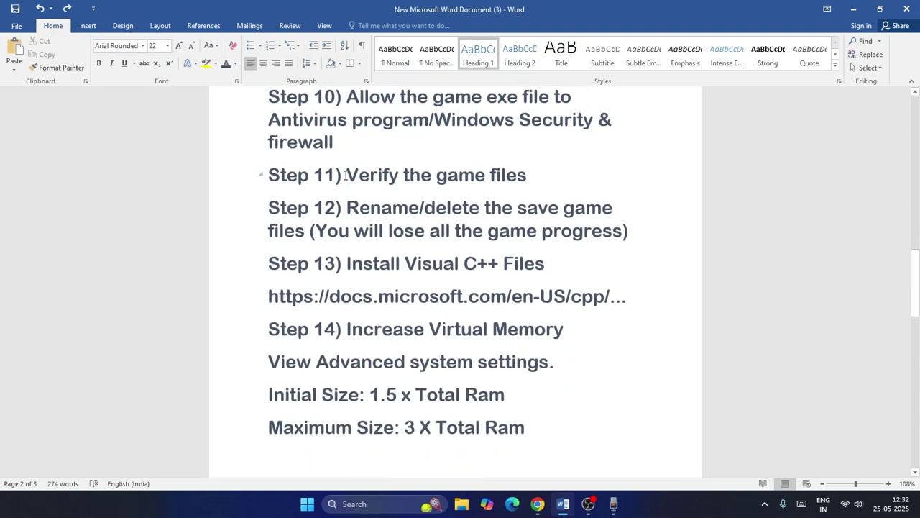
{"action": "left_click_drag", "start_coordinate": [345, 175], "coordinate": [538, 177]}
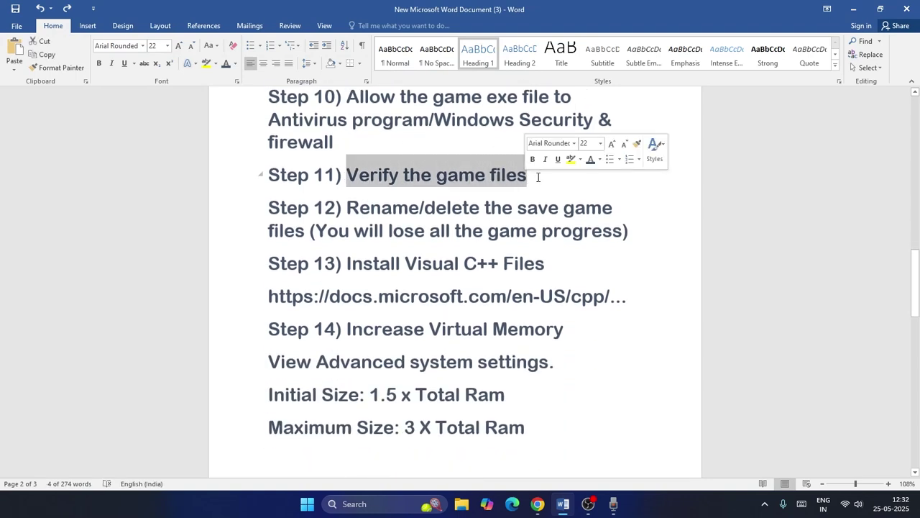
{"action": "left_click", "coordinate": [538, 177]}
{"action": "scroll", "coordinate": [390, 209], "scroll_direction": "down", "scroll_amount": 1}
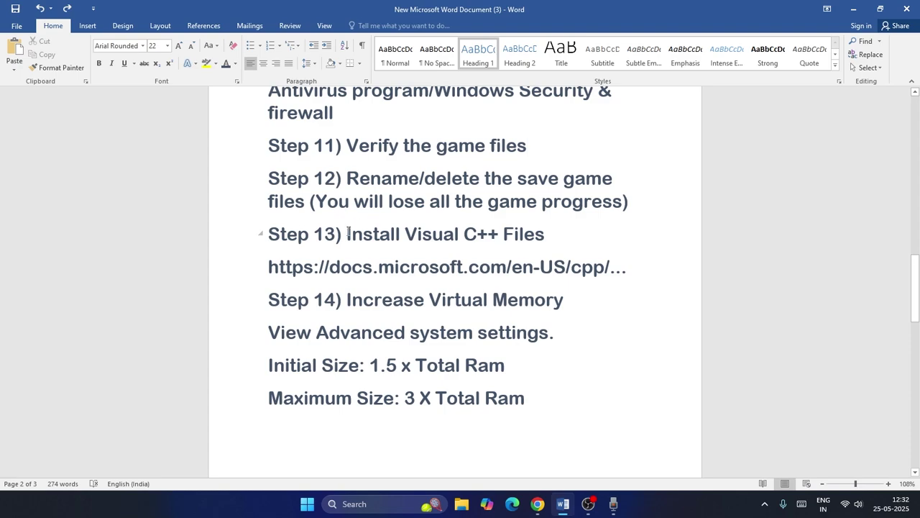
{"action": "left_click_drag", "start_coordinate": [348, 232], "coordinate": [548, 234]}
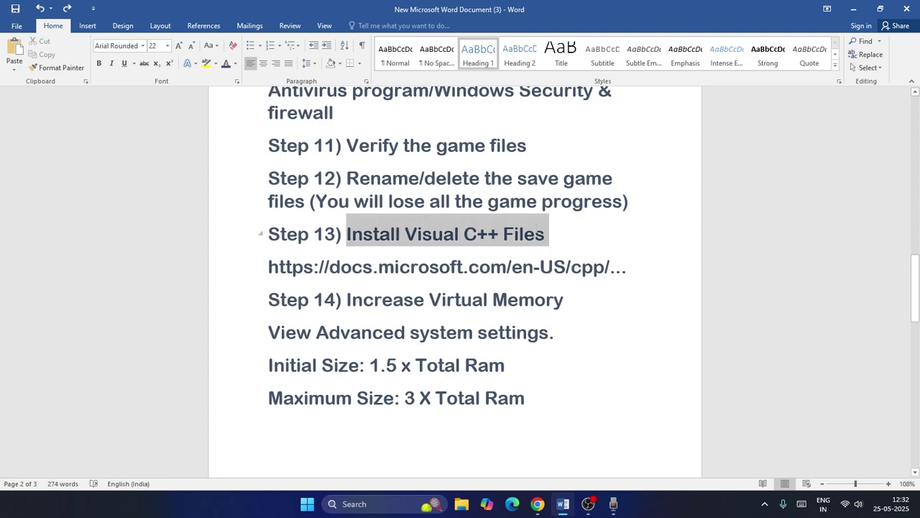
- Switch to Chrome's Visual C++ Redistributable page, find the X64 and X86 download links, and return to the Word document
{"action": "left_click", "coordinate": [538, 503]}
{"action": "left_click", "coordinate": [633, 11]}
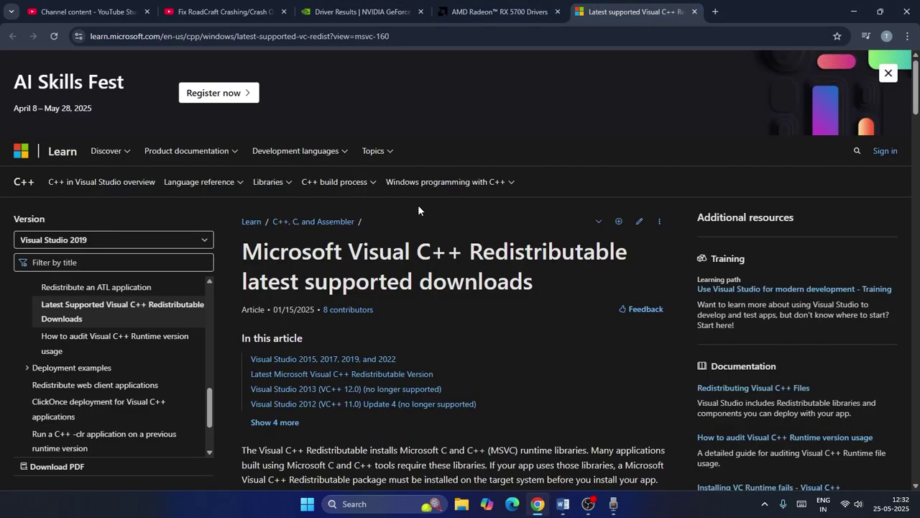
{"action": "scroll", "coordinate": [545, 171], "scroll_direction": "down", "scroll_amount": 7}
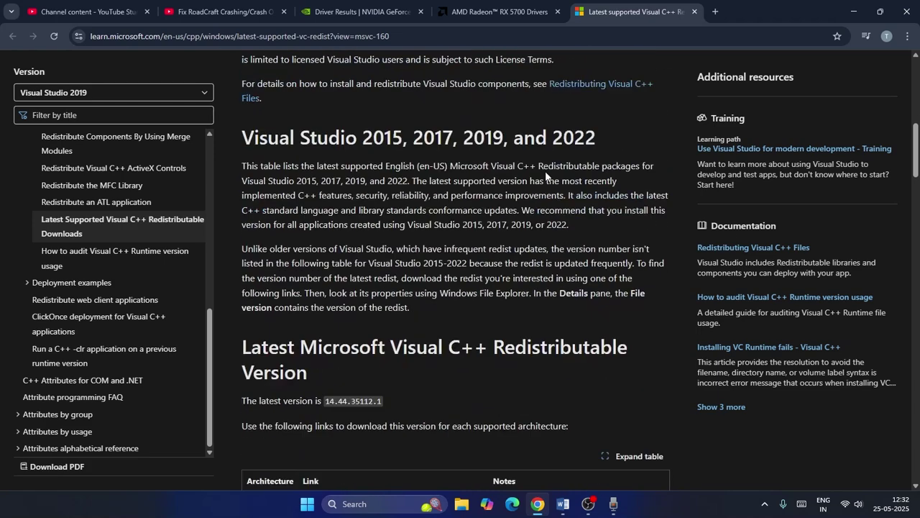
{"action": "scroll", "coordinate": [545, 172], "scroll_direction": "down", "scroll_amount": 4}
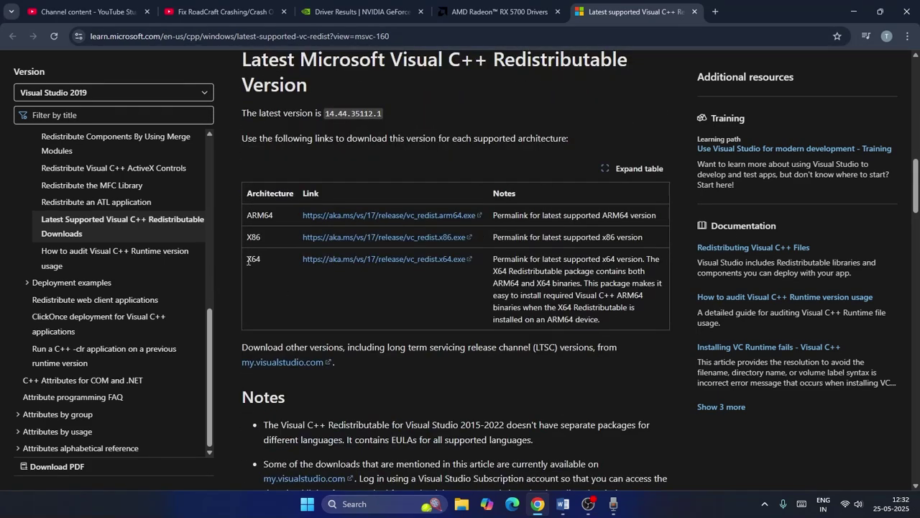
{"action": "left_click_drag", "start_coordinate": [245, 261], "coordinate": [262, 261]}
{"action": "left_click", "coordinate": [264, 260]}
{"action": "left_click_drag", "start_coordinate": [248, 237], "coordinate": [257, 238]}
{"action": "left_click", "coordinate": [854, 11]}
- Read Step 14 in the document, then open the virtual memory settings through View advanced system settings
{"action": "scroll", "coordinate": [359, 244], "scroll_direction": "down", "scroll_amount": 5}
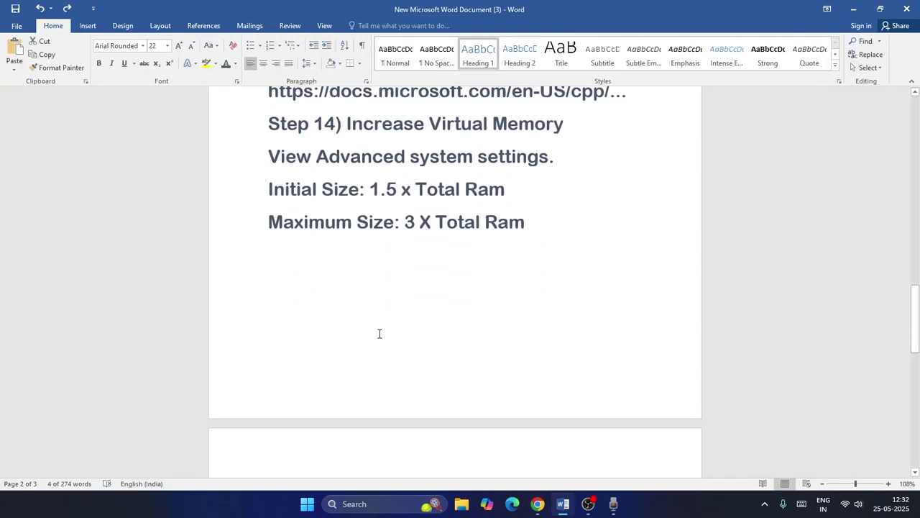
{"action": "left_click", "coordinate": [382, 504]}
{"action": "type", "text": "view advanced system setti"}
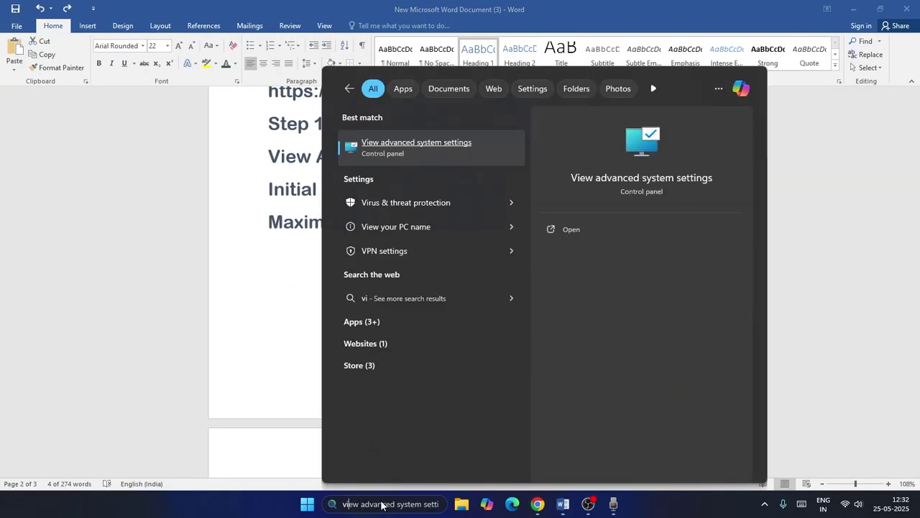
{"action": "left_click", "coordinate": [430, 148]}
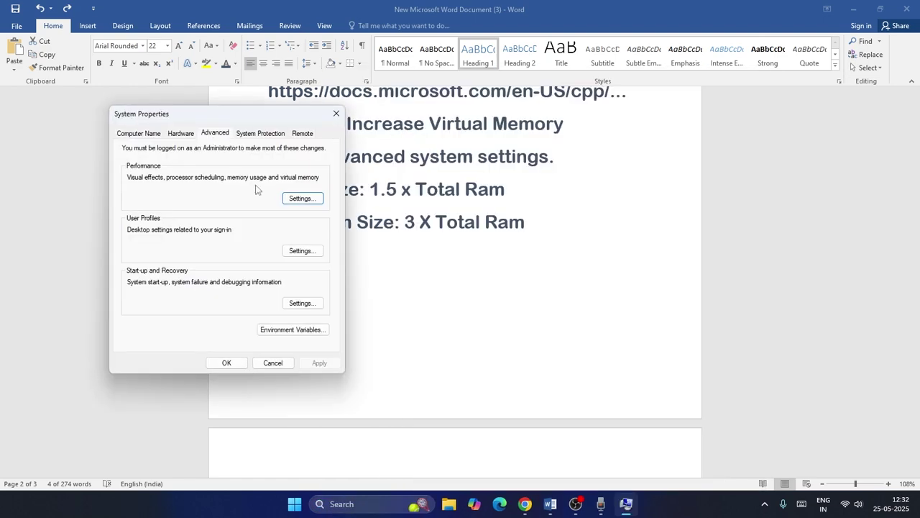
{"action": "left_click", "coordinate": [302, 198]}
{"action": "left_click", "coordinate": [195, 166]}
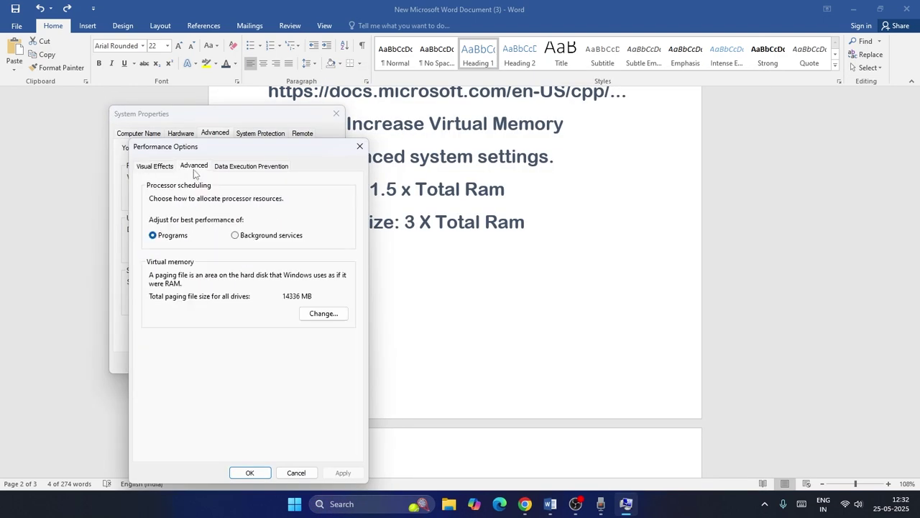
{"action": "left_click", "coordinate": [316, 318]}
- Turn off automatic paging file management and choose a custom paging file size for drive E
{"action": "left_click", "coordinate": [157, 198]}
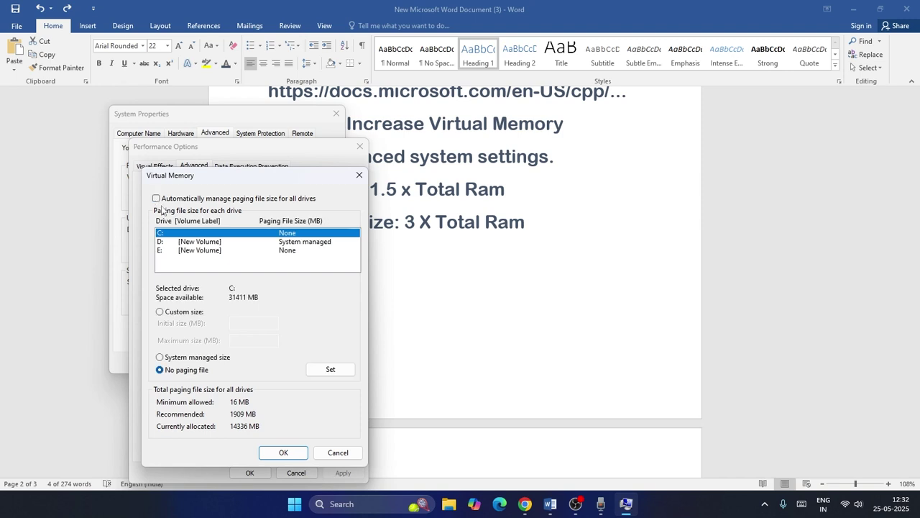
{"action": "left_click", "coordinate": [160, 250]}
{"action": "left_click", "coordinate": [174, 312]}
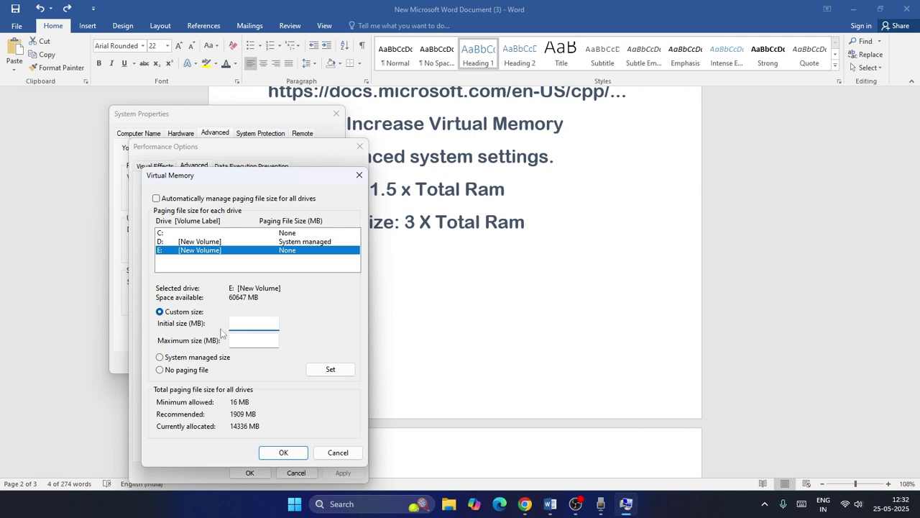
{"action": "left_click", "coordinate": [232, 340]}
- Find and open Calculator to work out the paging file sizes
{"action": "left_click", "coordinate": [346, 506]}
{"action": "type", "text": "cal"}
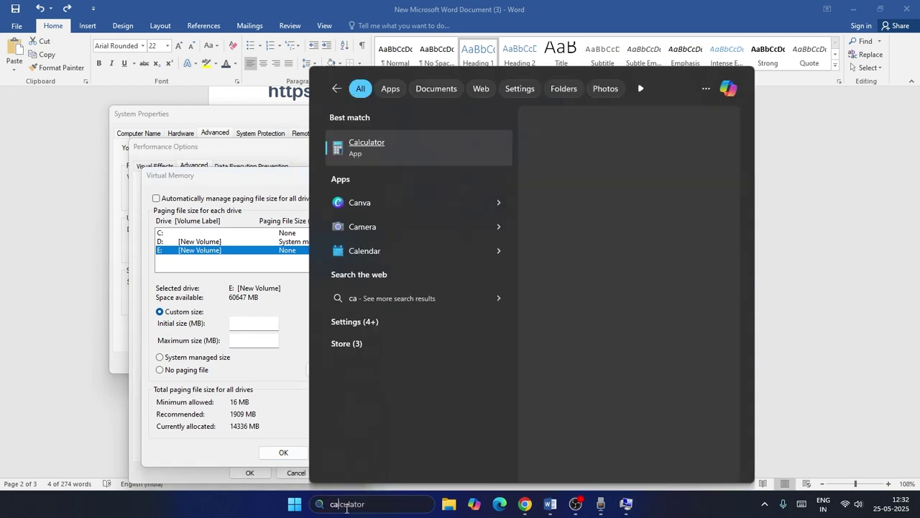
{"action": "left_click", "coordinate": [394, 156]}
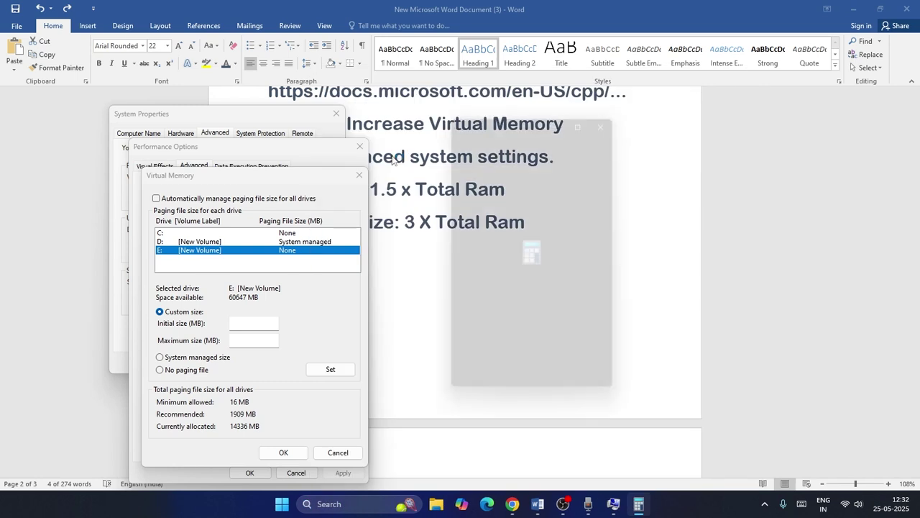
- Try calculating 1.5 × 1024 × 1.5, then clear the calculation
{"action": "left_click", "coordinate": [482, 357]}
{"action": "left_click", "coordinate": [554, 388]}
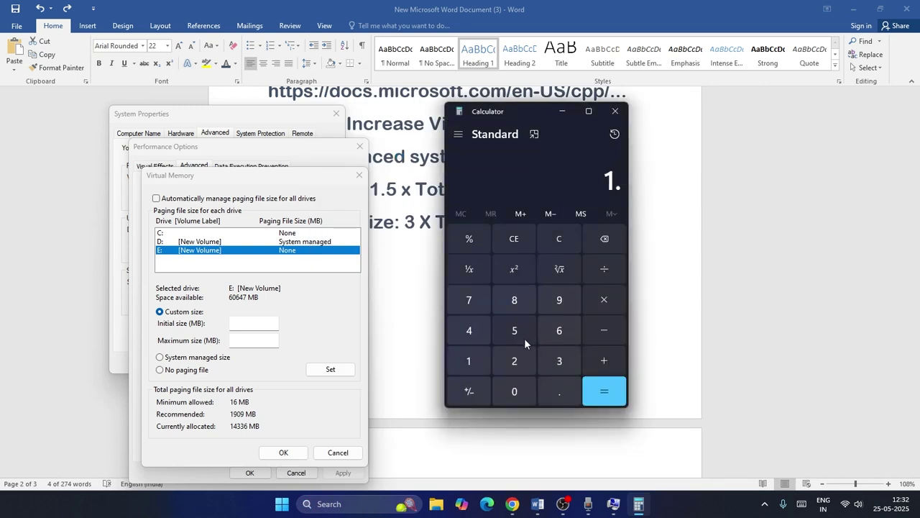
{"action": "left_click", "coordinate": [518, 332]}
{"action": "left_click", "coordinate": [600, 300]}
{"action": "left_click", "coordinate": [469, 360]}
{"action": "left_click", "coordinate": [514, 390]}
{"action": "left_click", "coordinate": [514, 360]}
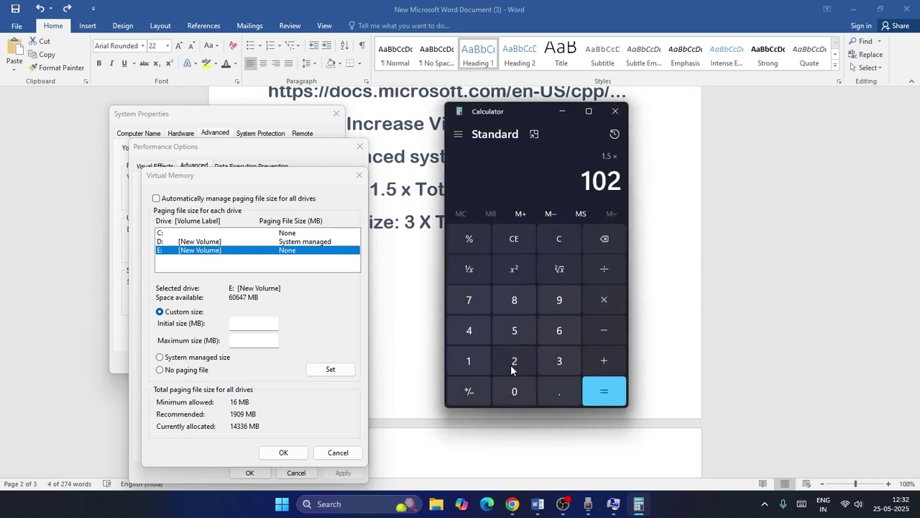
{"action": "left_click", "coordinate": [469, 330]}
{"action": "left_click", "coordinate": [604, 392]}
{"action": "left_click", "coordinate": [597, 295]}
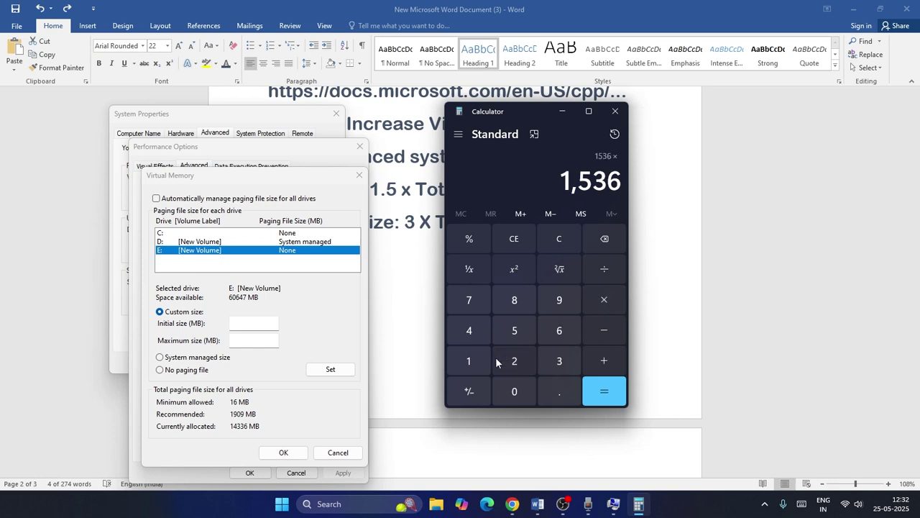
{"action": "left_click", "coordinate": [471, 362]}
{"action": "left_click", "coordinate": [559, 391]}
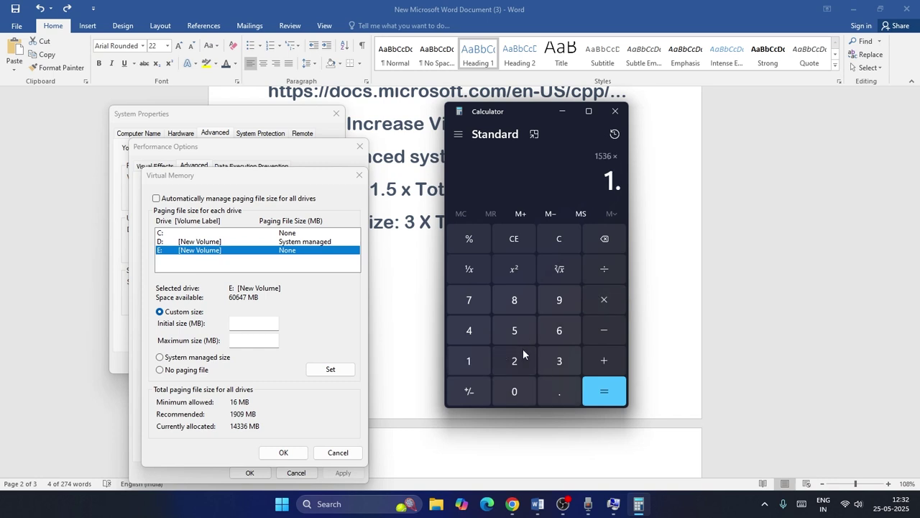
{"action": "left_click", "coordinate": [514, 330]}
{"action": "left_click", "coordinate": [604, 391]}
{"action": "left_click", "coordinate": [610, 236]}
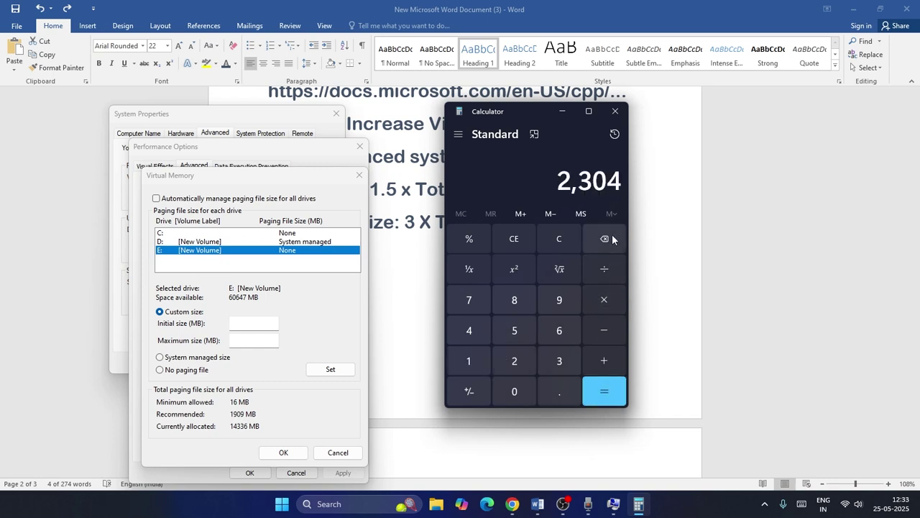
{"action": "left_click", "coordinate": [560, 239]}
- Try calculating 16 × 1024 × 1.3, then clear the entry
{"action": "left_click", "coordinate": [480, 369]}
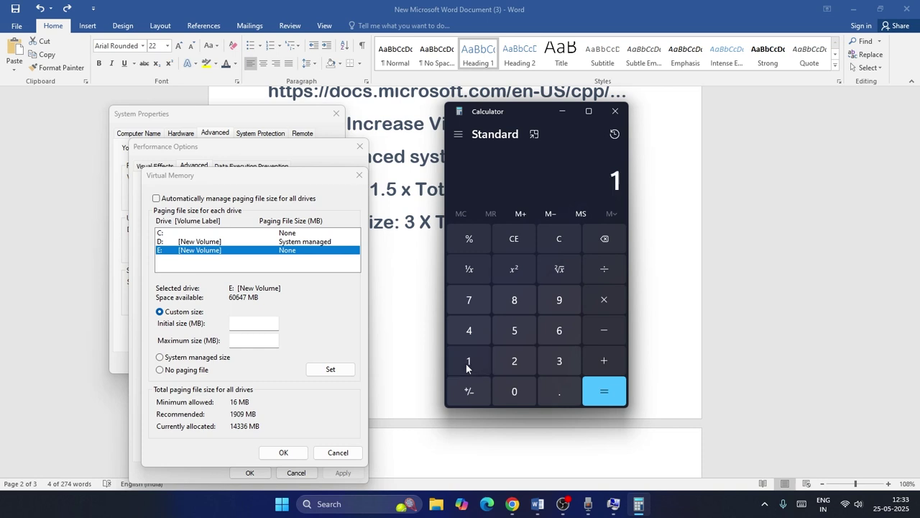
{"action": "left_click", "coordinate": [563, 335]}
{"action": "left_click", "coordinate": [597, 302]}
{"action": "left_click", "coordinate": [469, 361]}
{"action": "left_click", "coordinate": [514, 390]}
{"action": "left_click", "coordinate": [514, 361]}
{"action": "left_click", "coordinate": [469, 330]}
{"action": "left_click", "coordinate": [604, 390]}
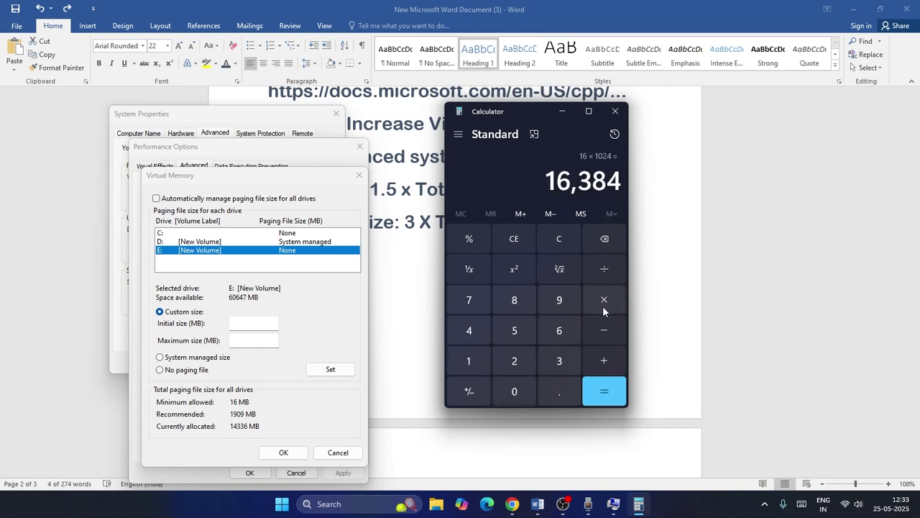
{"action": "left_click", "coordinate": [603, 302]}
{"action": "left_click", "coordinate": [469, 361]}
{"action": "left_click", "coordinate": [549, 387]}
{"action": "left_click", "coordinate": [561, 363]}
{"action": "left_click", "coordinate": [604, 391]}
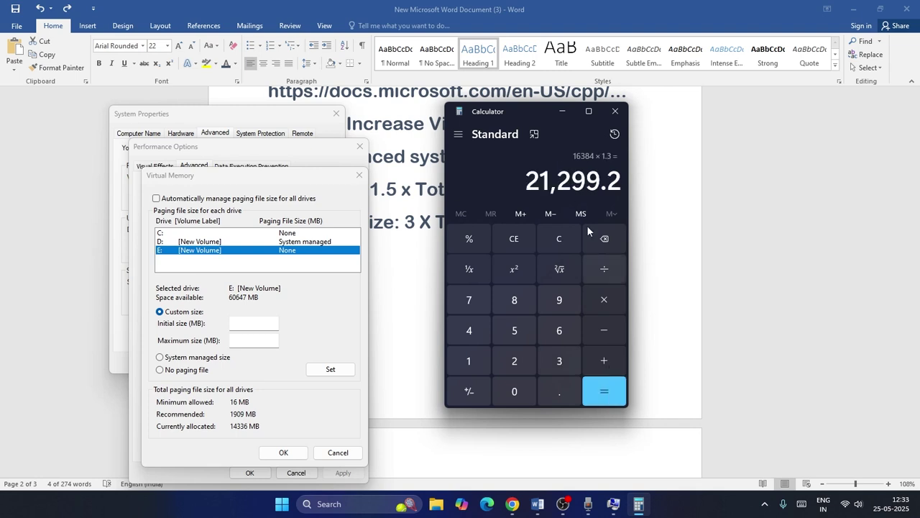
{"action": "left_click", "coordinate": [515, 239]}
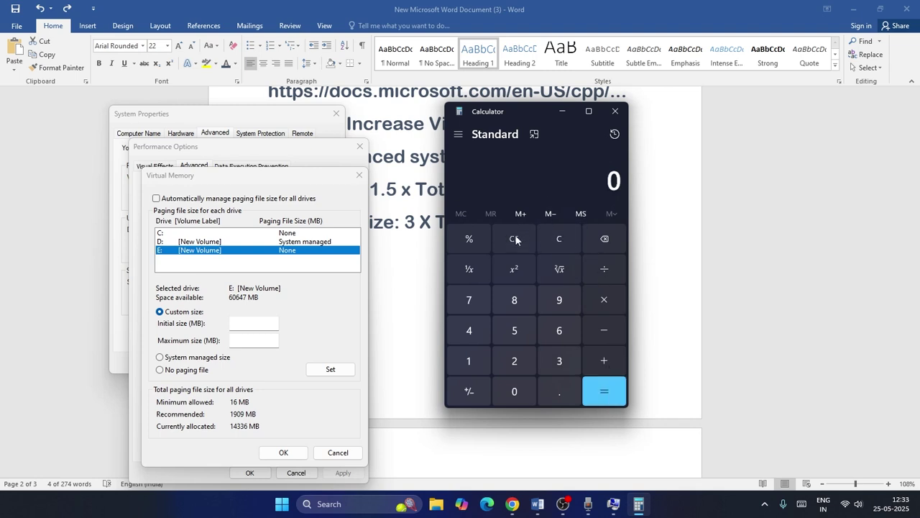
- Calculate the initial paging file size for 16 GB of RAM as 16 × 1024 × 1.5
{"action": "left_click", "coordinate": [479, 358]}
{"action": "left_click", "coordinate": [560, 330]}
{"action": "left_click", "coordinate": [607, 301]}
{"action": "left_click", "coordinate": [482, 358]}
{"action": "left_click", "coordinate": [514, 391]}
{"action": "left_click", "coordinate": [514, 360]}
{"action": "left_click", "coordinate": [471, 332]}
{"action": "left_click", "coordinate": [605, 390]}
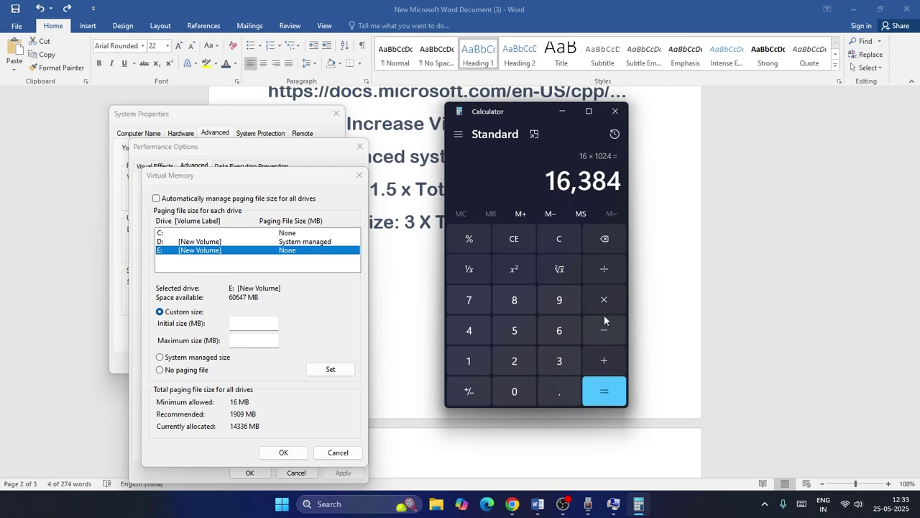
{"action": "left_click", "coordinate": [604, 299]}
{"action": "left_click", "coordinate": [468, 361]}
{"action": "left_click", "coordinate": [560, 391]}
{"action": "left_click", "coordinate": [515, 330]}
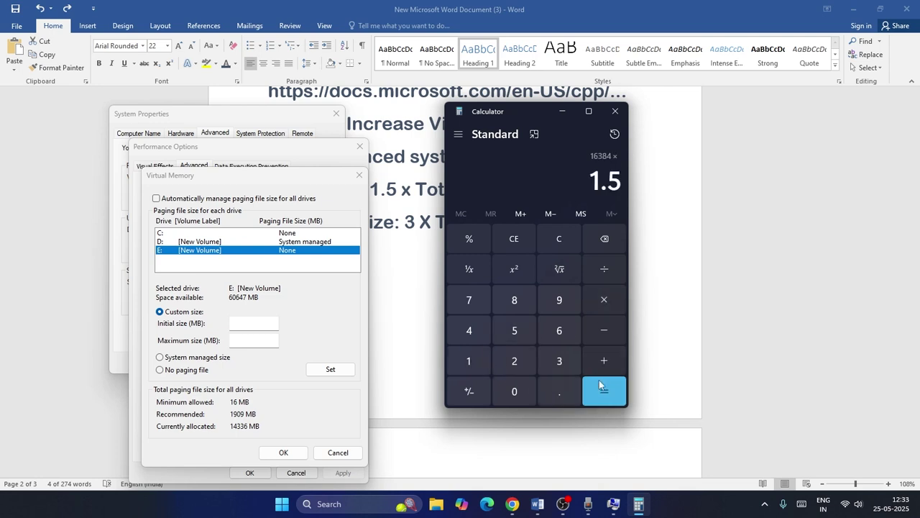
{"action": "left_click", "coordinate": [604, 391]}
- Copy the calculated 24,576 into drive E's initial paging file size
{"action": "left_click_drag", "start_coordinate": [548, 182], "coordinate": [619, 183]}
{"action": "key", "text": "ctrl+c"}
{"action": "right_click", "coordinate": [617, 185]}
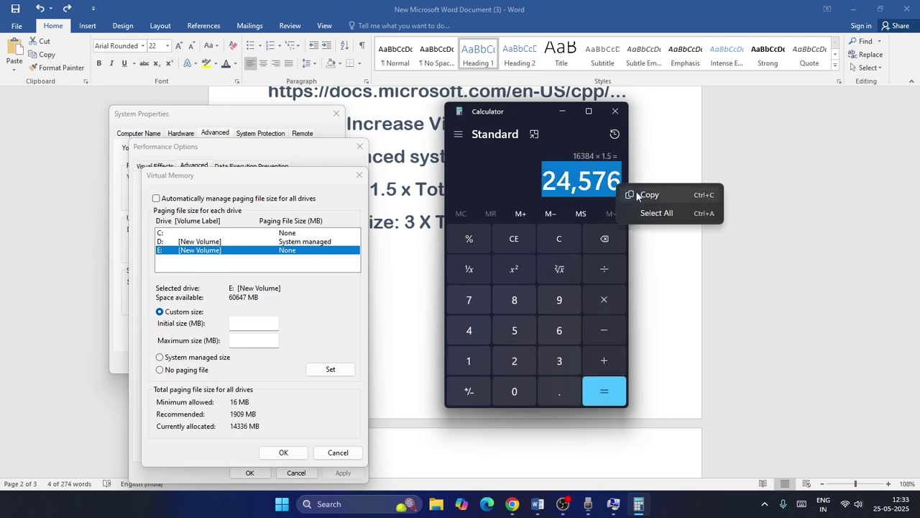
{"action": "left_click", "coordinate": [635, 190]}
{"action": "left_click", "coordinate": [250, 323]}
{"action": "right_click", "coordinate": [250, 323]}
{"action": "left_click", "coordinate": [271, 373]}
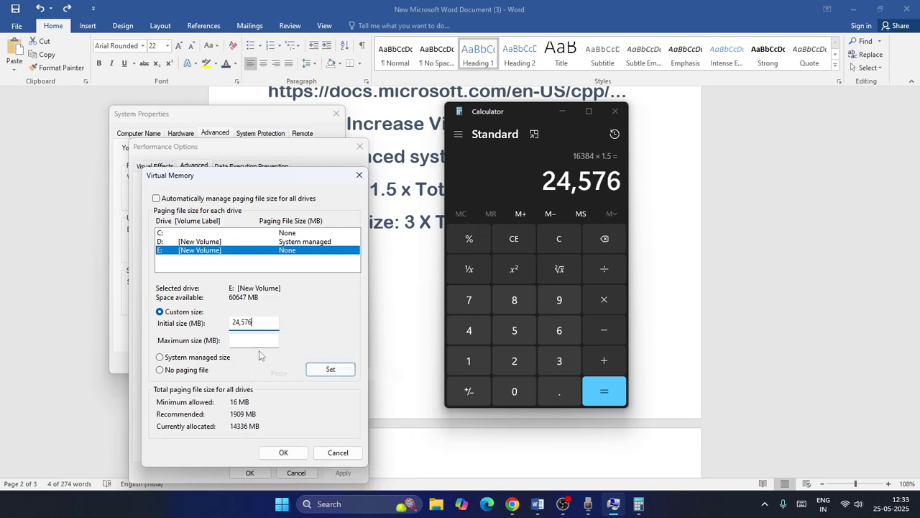
- Calculate the maximum paging file size for 16 GB of RAM as 16 × 1024 × 3
{"action": "left_click", "coordinate": [527, 243]}
{"action": "left_click", "coordinate": [469, 360]}
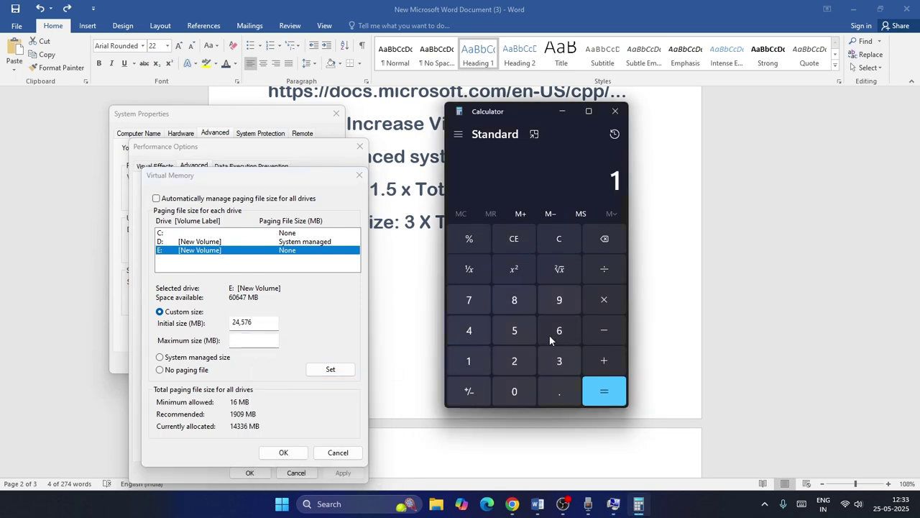
{"action": "left_click", "coordinate": [560, 330]}
{"action": "left_click", "coordinate": [601, 298]}
{"action": "left_click", "coordinate": [468, 361]}
{"action": "left_click", "coordinate": [514, 392]}
{"action": "left_click", "coordinate": [514, 360]}
{"action": "left_click", "coordinate": [469, 330]}
{"action": "left_click", "coordinate": [586, 381]}
{"action": "left_click", "coordinate": [604, 301]}
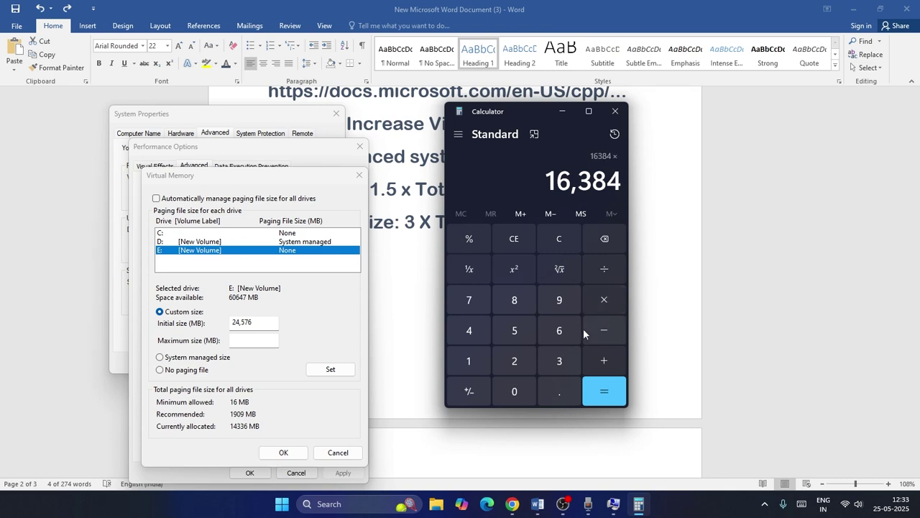
{"action": "left_click", "coordinate": [559, 360]}
{"action": "left_click", "coordinate": [603, 391]}
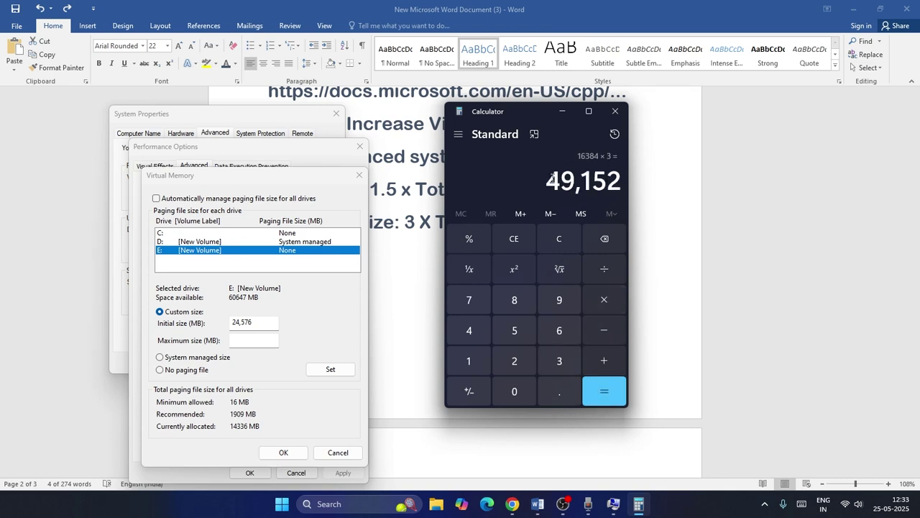
- Copy the calculated 49,152 into drive E's maximum paging file size
{"action": "left_click_drag", "start_coordinate": [552, 179], "coordinate": [618, 178]}
{"action": "key", "text": "ctrl+c"}
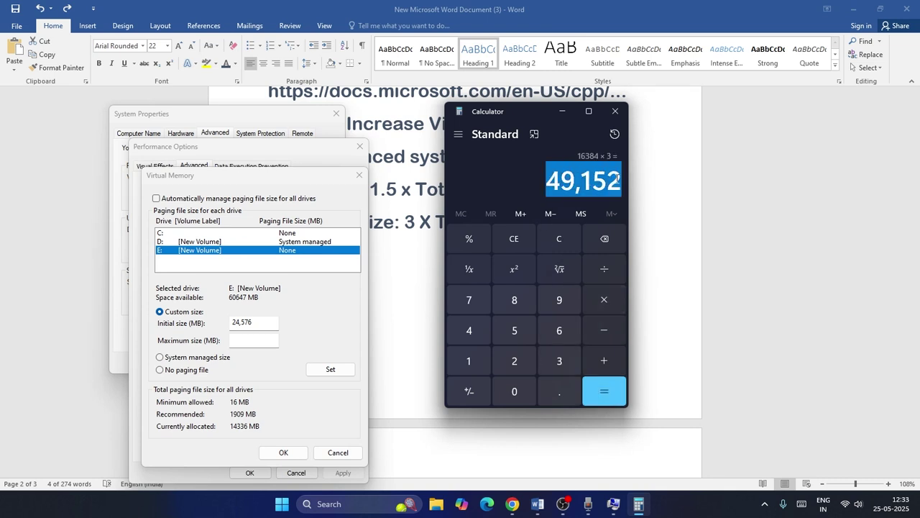
{"action": "right_click", "coordinate": [267, 341]}
{"action": "left_click", "coordinate": [284, 226]}
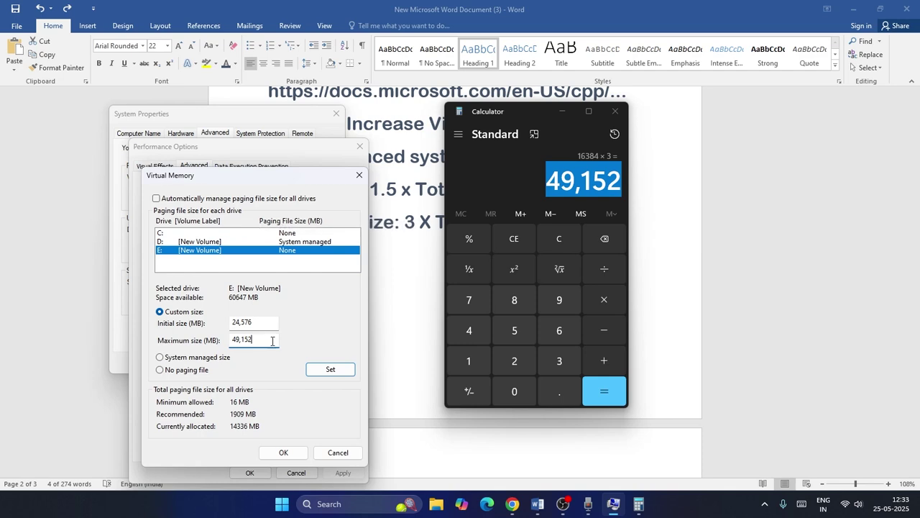
- Cancel the virtual memory changes and close Performance Options, System Properties and Calculator
{"action": "left_click", "coordinate": [338, 452]}
{"action": "left_click", "coordinate": [359, 146]}
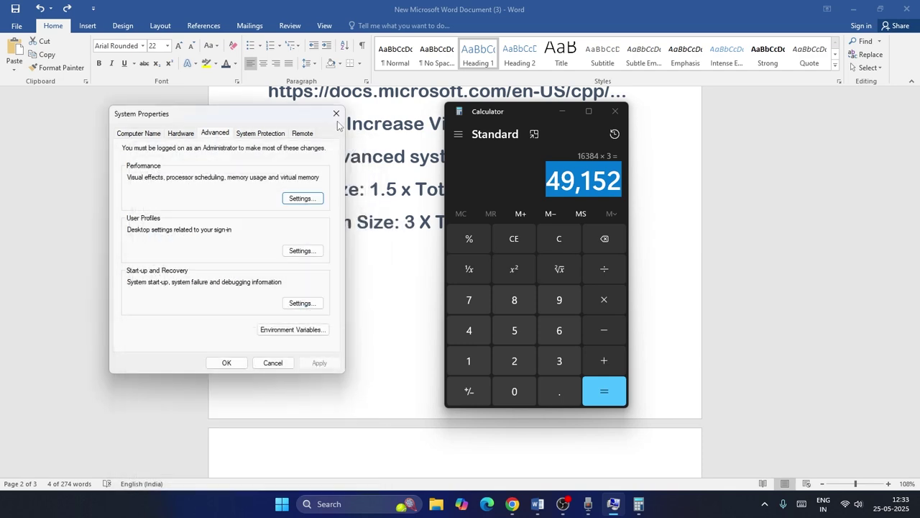
{"action": "left_click", "coordinate": [336, 114]}
{"action": "left_click", "coordinate": [614, 112]}
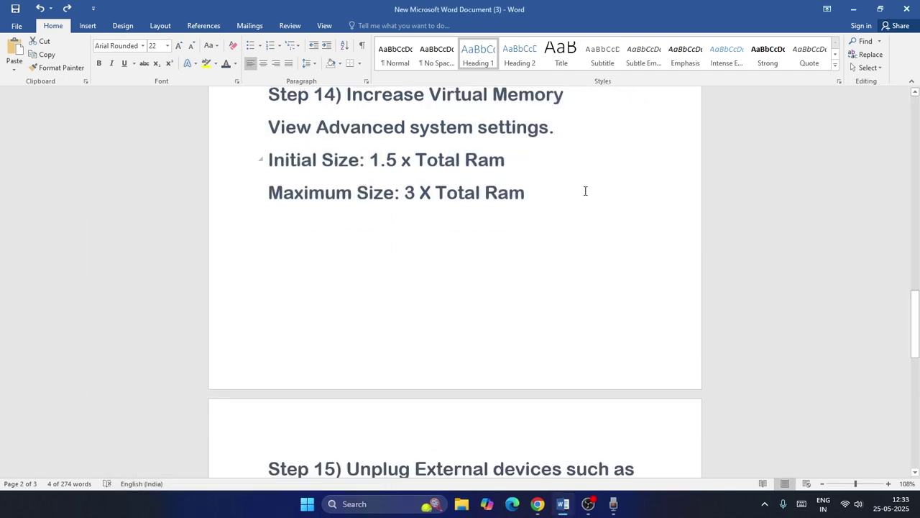
- Read Steps 15 and 16 of the document on unplugging external devices and reinstalling the game, and minimize the document
{"action": "scroll", "coordinate": [586, 191], "scroll_direction": "down", "scroll_amount": 5}
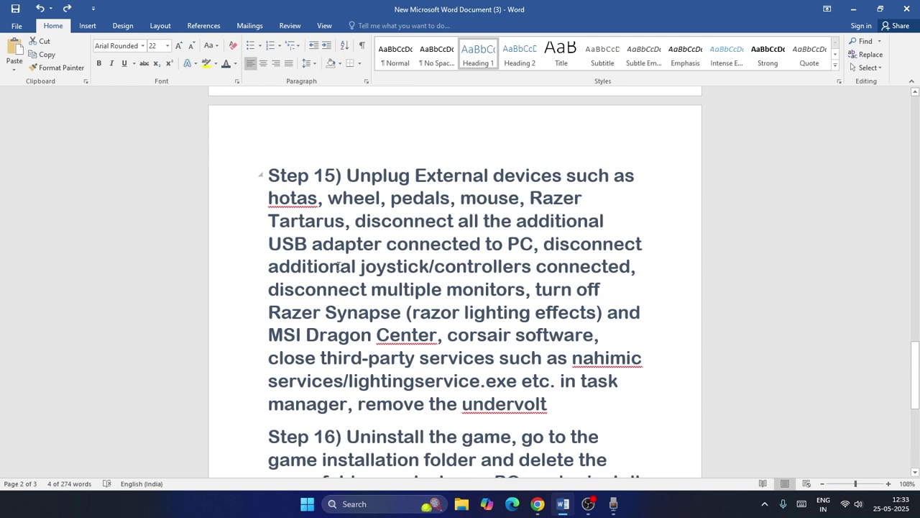
{"action": "scroll", "coordinate": [433, 230], "scroll_direction": "down", "scroll_amount": 1}
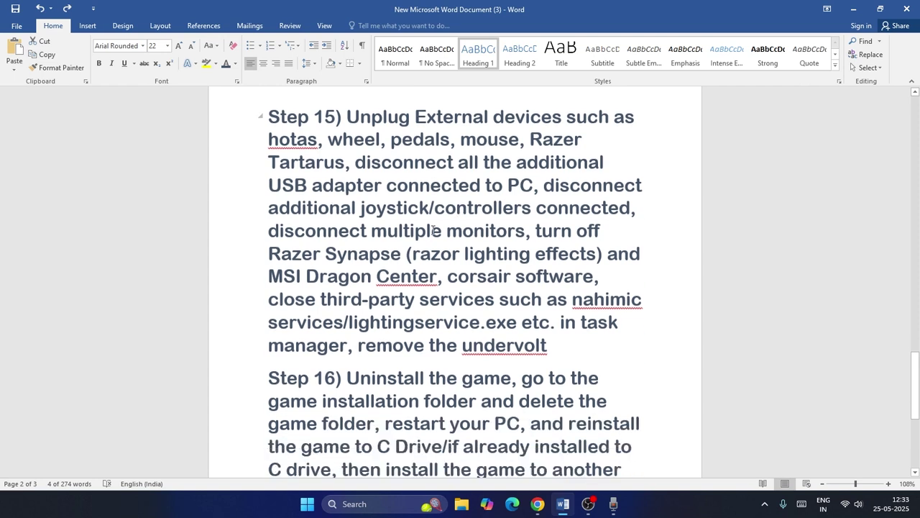
{"action": "scroll", "coordinate": [433, 230], "scroll_direction": "down", "scroll_amount": 1}
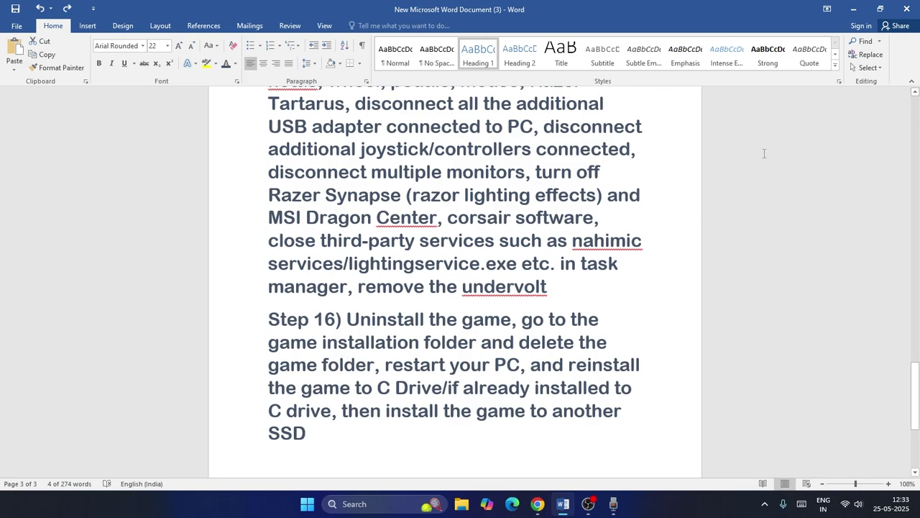
{"action": "left_click", "coordinate": [854, 9]}
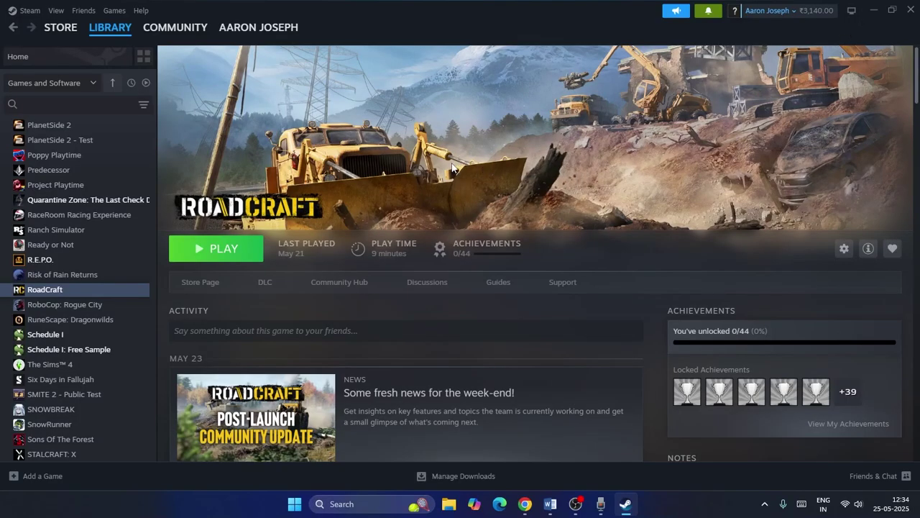
- Look up the uninstall option among RoadCraft's management options in the Steam library and dismiss it without uninstalling
{"action": "right_click", "coordinate": [39, 290]}
{"action": "mouse_move", "coordinate": [72, 360]}
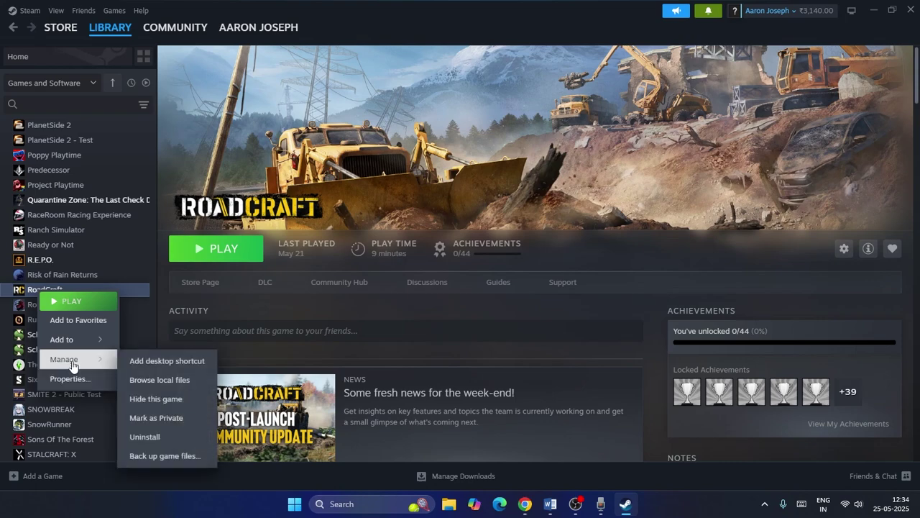
{"action": "left_click", "coordinate": [622, 246]}
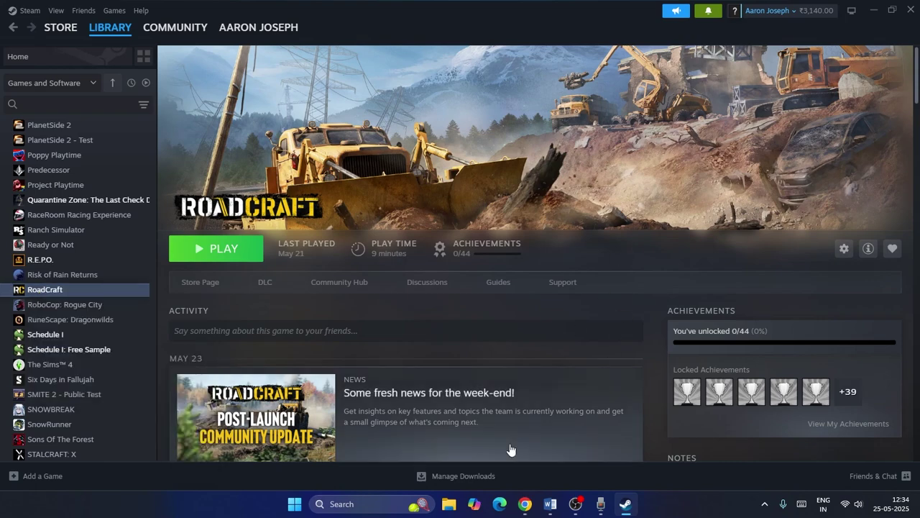
- Switch to File Explorer to view the PC's drives and their free space, and close the window
{"action": "left_click", "coordinate": [450, 505]}
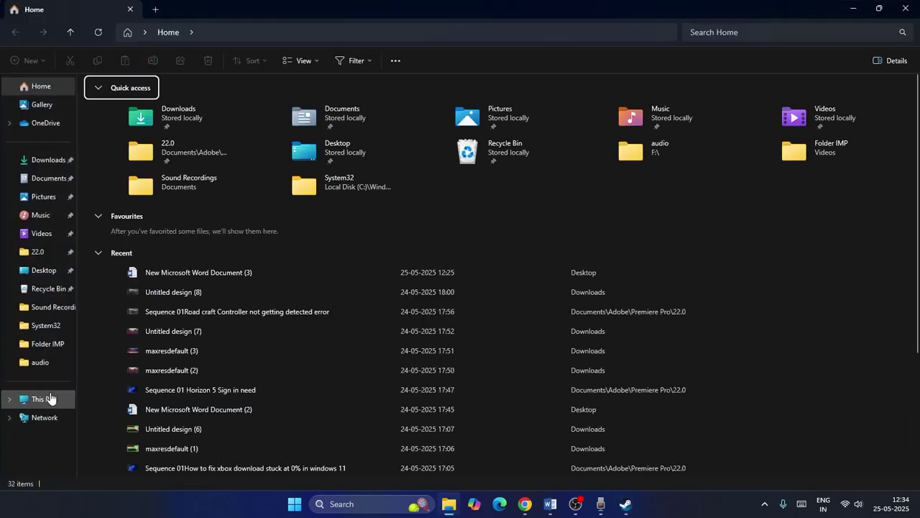
{"action": "left_click", "coordinate": [42, 399]}
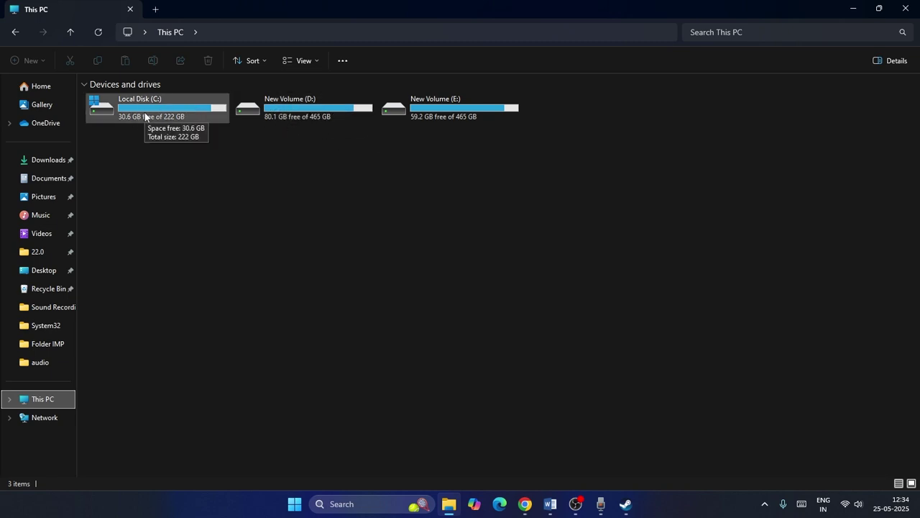
{"action": "left_click", "coordinate": [912, 6]}
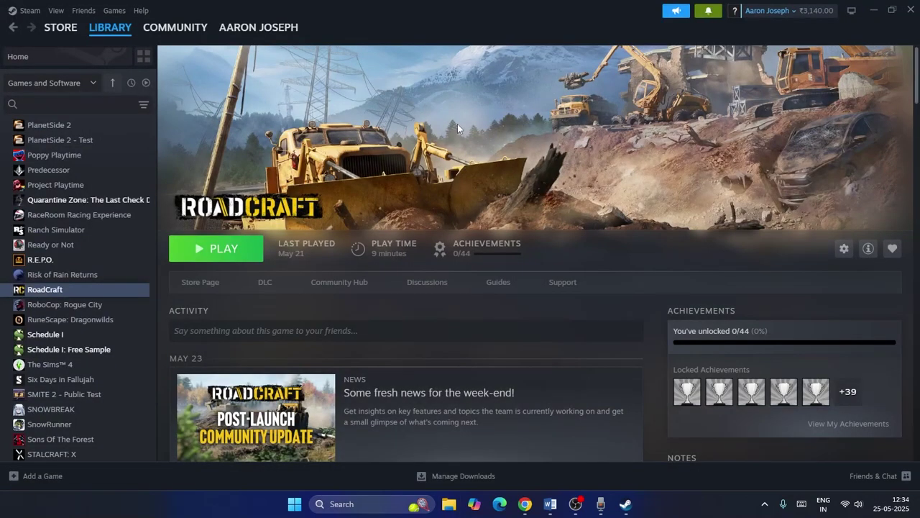
- Verify the integrity of RoadCraft's installed files in Steam and close the game's properties
{"action": "right_click", "coordinate": [55, 291]}
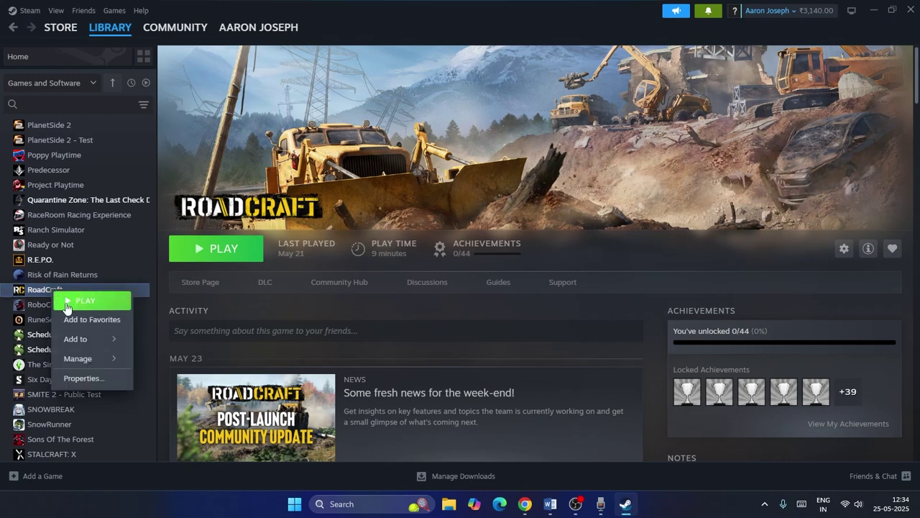
{"action": "left_click", "coordinate": [83, 377]}
{"action": "left_click", "coordinate": [280, 176]}
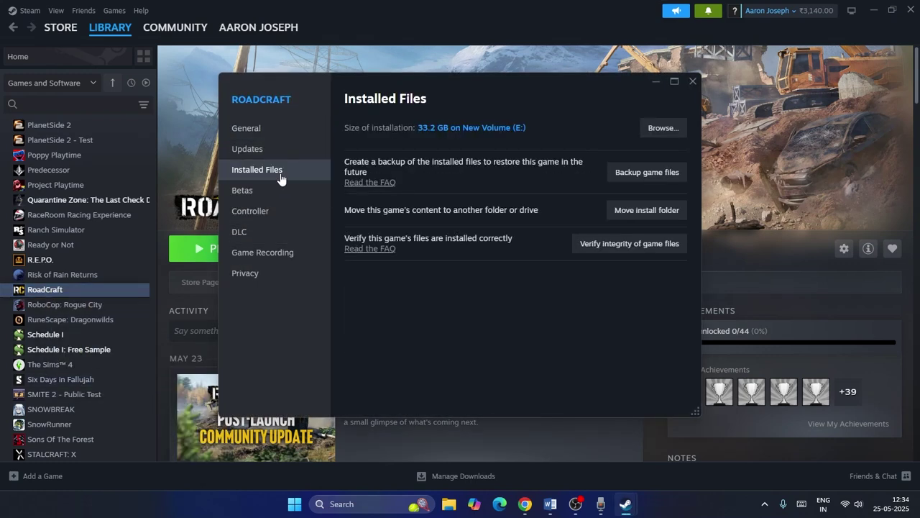
{"action": "left_click", "coordinate": [630, 244]}
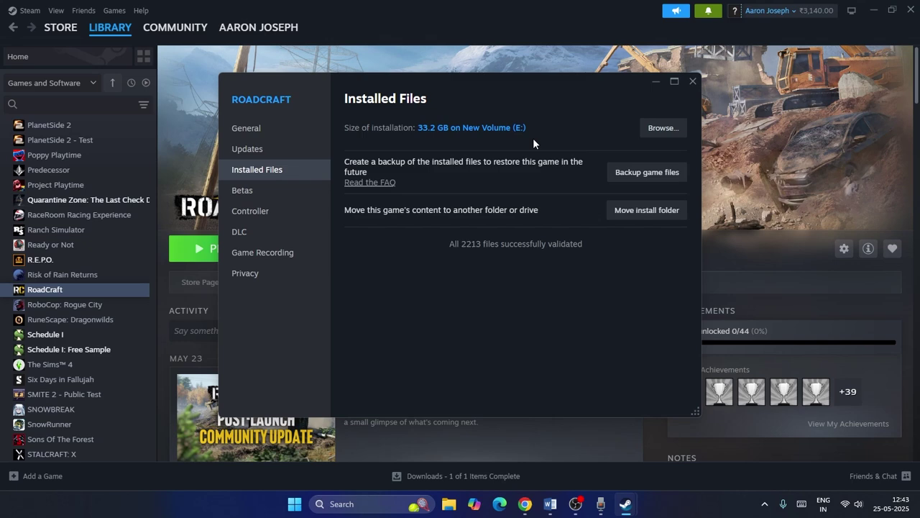
{"action": "left_click", "coordinate": [693, 81]}
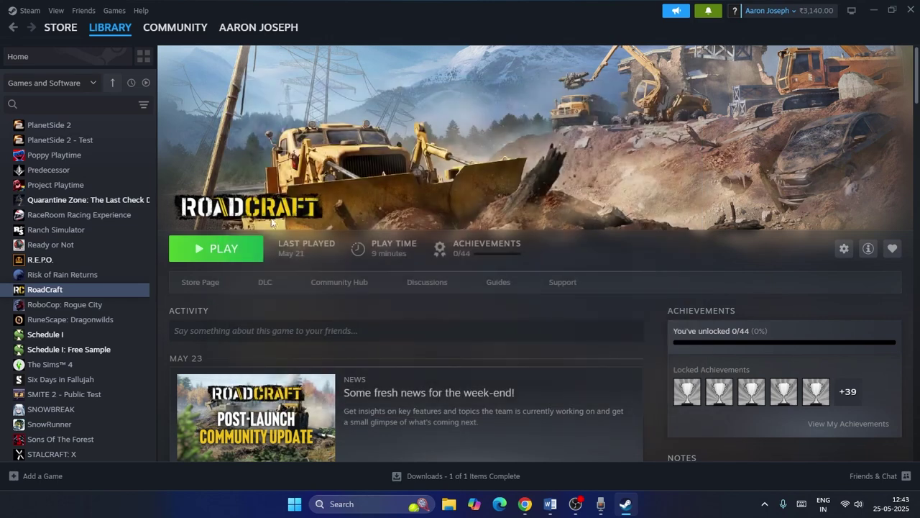